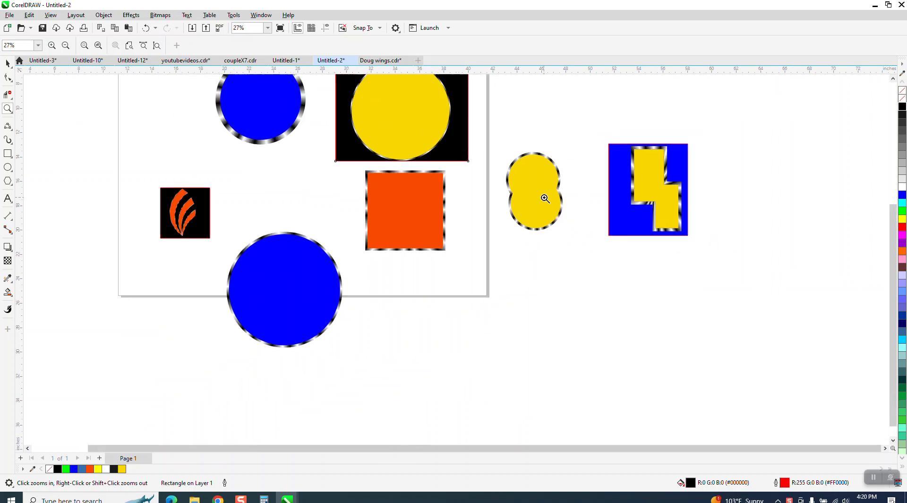
Step: Move the black square with its orange emblem to the right, leaving empty space beside it on the page
drag(159, 188, 244, 252)
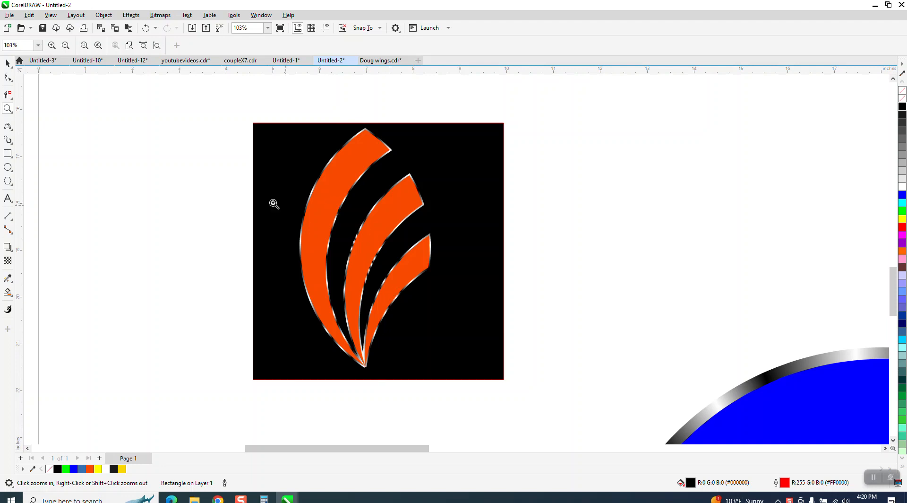
click(7, 63)
scroll(378, 189, down, 2)
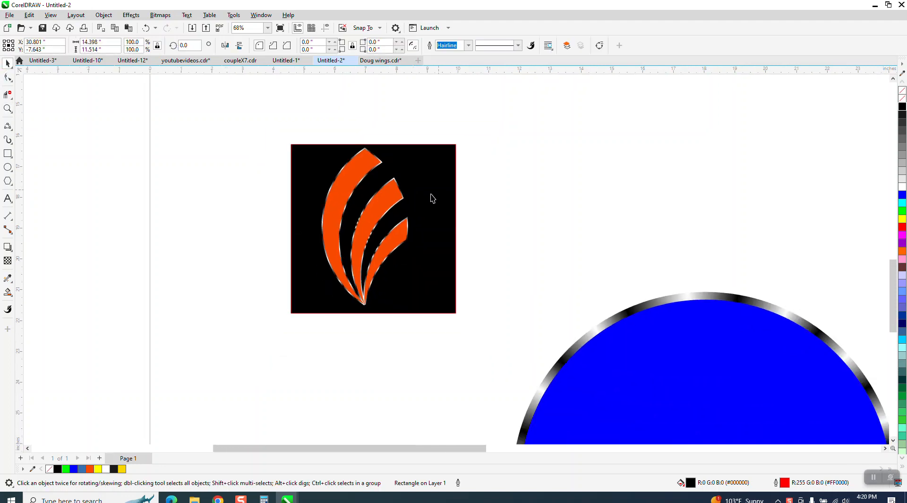
drag(269, 116, 560, 341)
drag(375, 237, 575, 202)
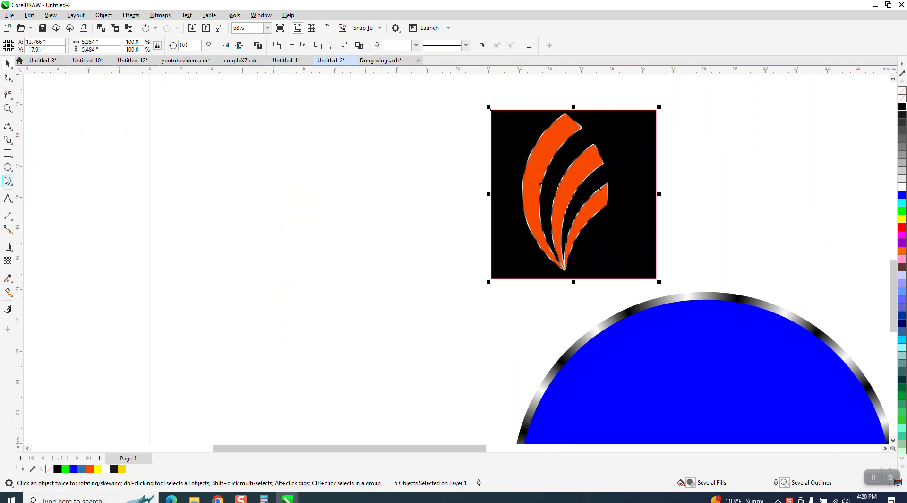
Step: Draw a circle about 3.28 in across beside the black square and place an overlapping copy about 2 in to its left
click(8, 167)
mouse_move(353, 166)
mouse_down()
mouse_move(289, 261)
mouse_move(299, 267)
mouse_up()
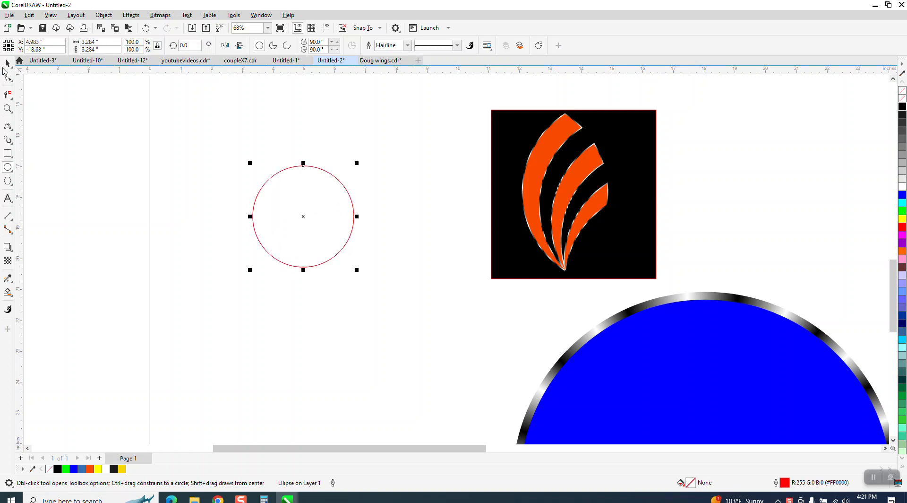
click(7, 63)
drag(305, 214, 241, 223)
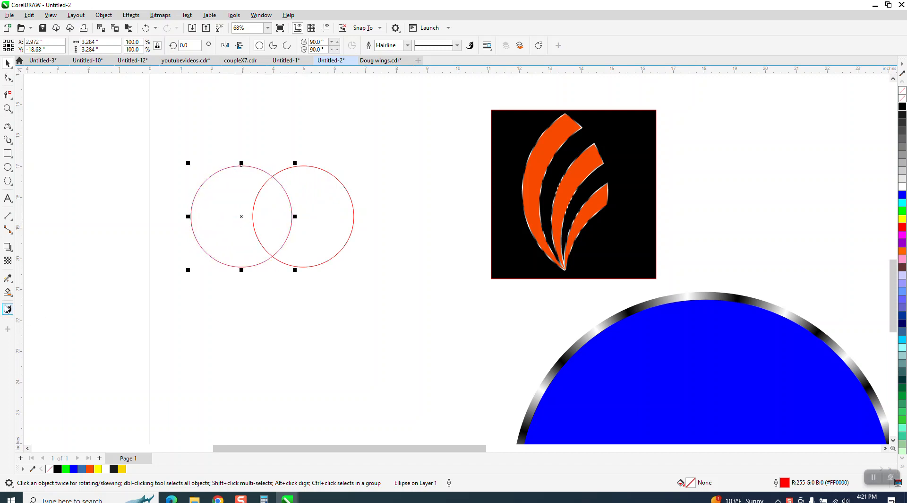
Step: Smart Fill the overlap of the two circles with yellow and nudge the filled lens shape 14 in down
click(8, 293)
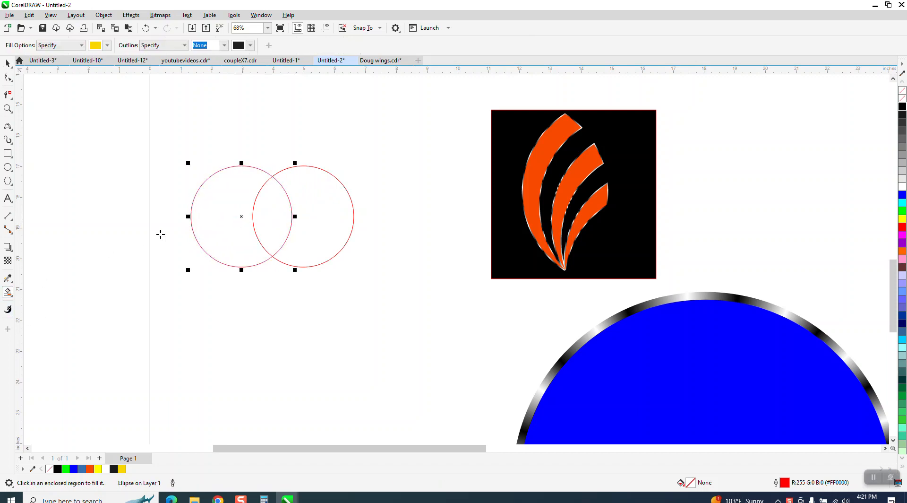
click(264, 213)
key(shift+Down)
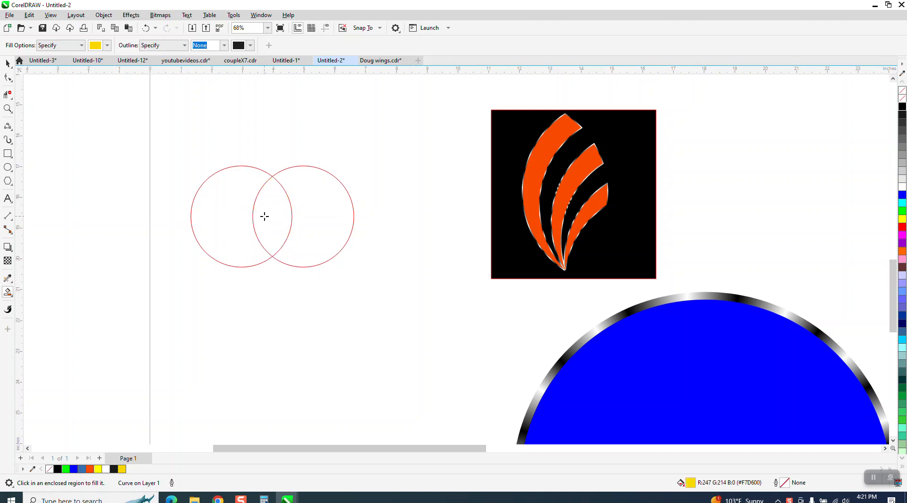
scroll(231, 208, down, 1)
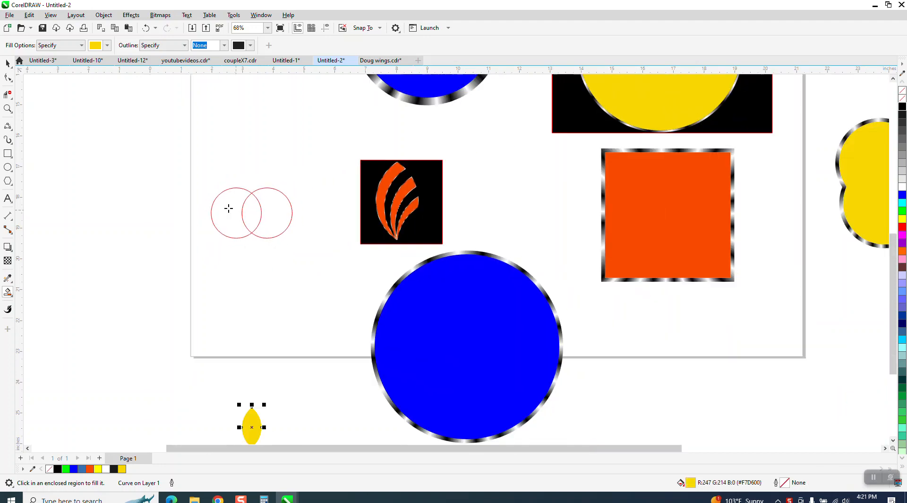
Step: Move the yellow lens shape above the two circles and delete both circles
click(7, 63)
drag(251, 427, 238, 151)
drag(198, 184, 317, 248)
key(Delete)
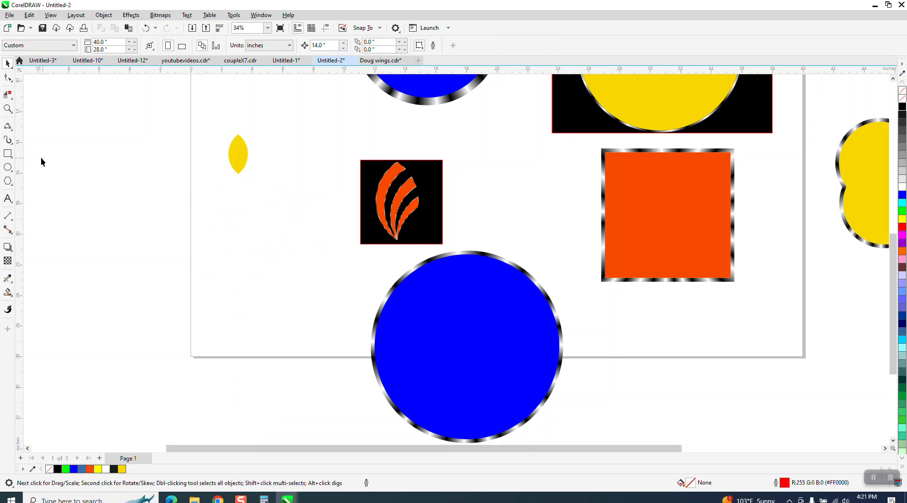
Step: Move the chrome outline of the emblem off the black square, up and to the left
click(7, 108)
drag(211, 126, 450, 233)
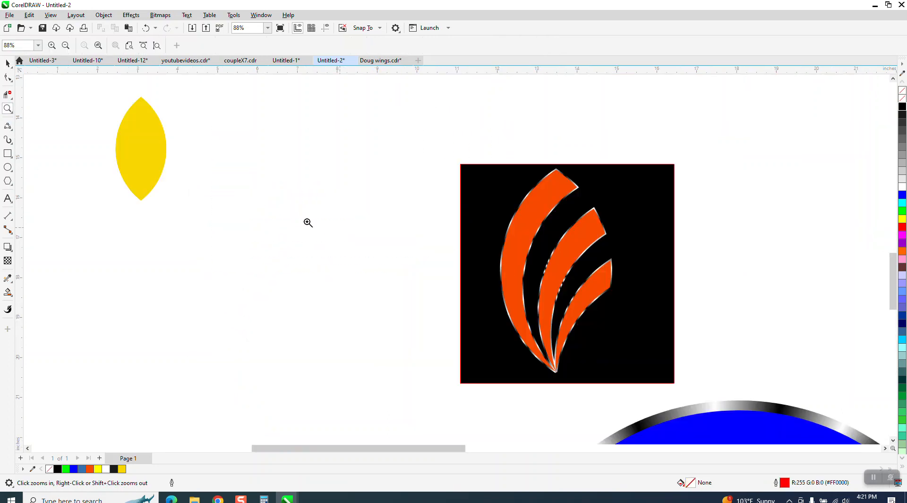
click(8, 63)
drag(567, 232, 396, 160)
Step: Remove the yellow fill from the lens shape and give it a black outline
click(142, 150)
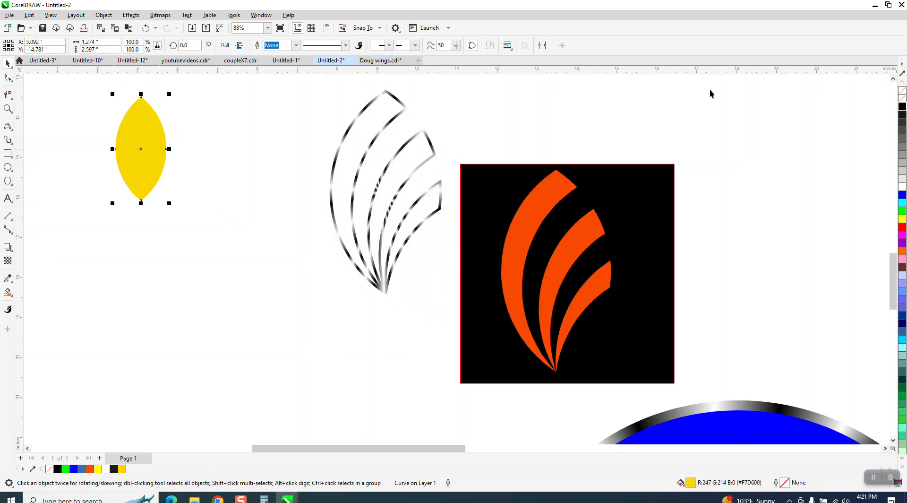
click(902, 98)
right_click(903, 107)
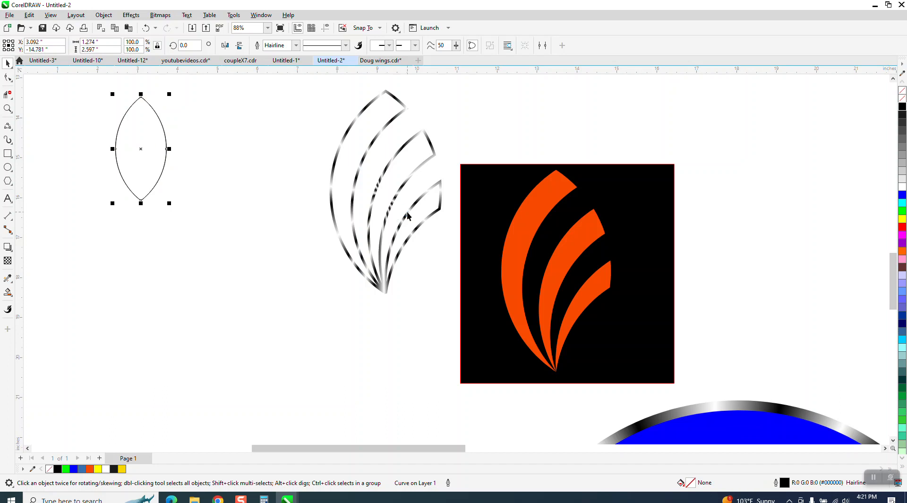
Step: Place the lens shape's rotation centre on its lower tip and rotate a copy about 9 degrees clockwise around it
click(141, 150)
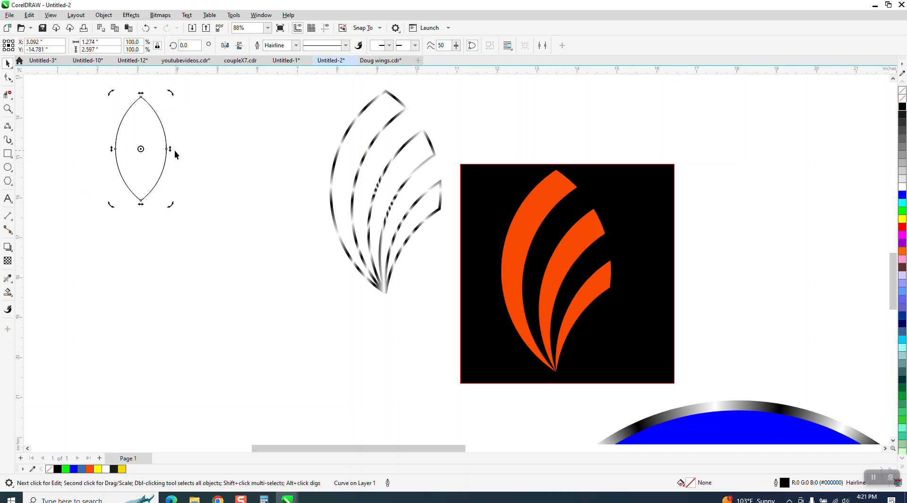
drag(141, 150, 139, 199)
click(146, 166)
click(143, 152)
drag(150, 220, 140, 200)
drag(172, 93, 182, 106)
Step: Repeat the rotated copy five times to complete a fan of seven petals
key(ctrl+r)
key(ctrl+r)
key(ctrl+r)
key(ctrl+r)
key(ctrl+r)
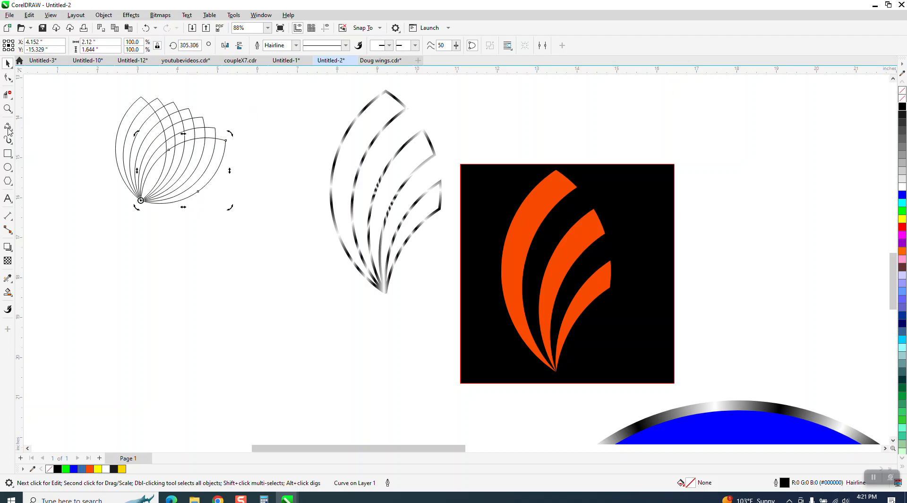
Step: Group the seven fanned petals
drag(106, 90, 269, 221)
click(103, 15)
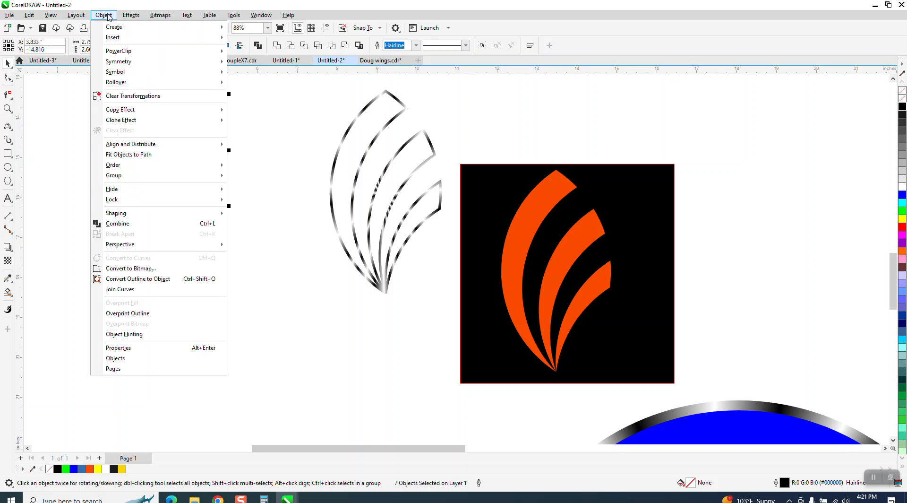
mouse_move(129, 177)
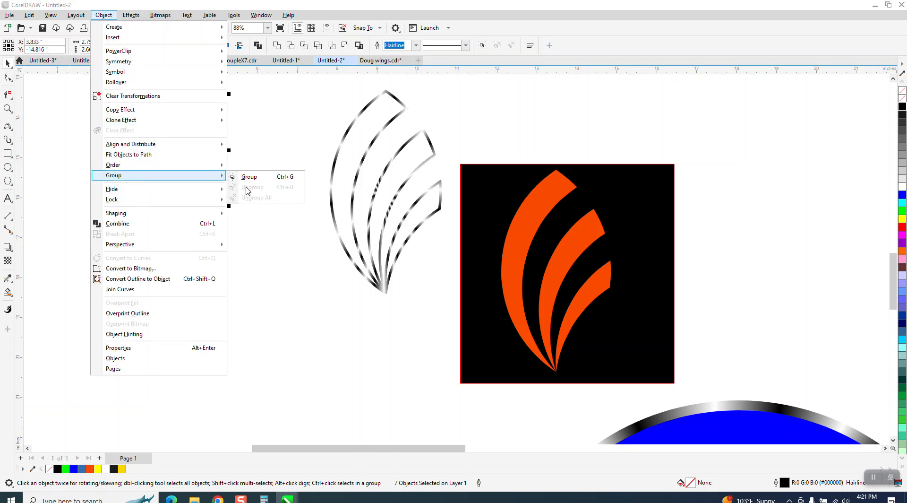
click(292, 179)
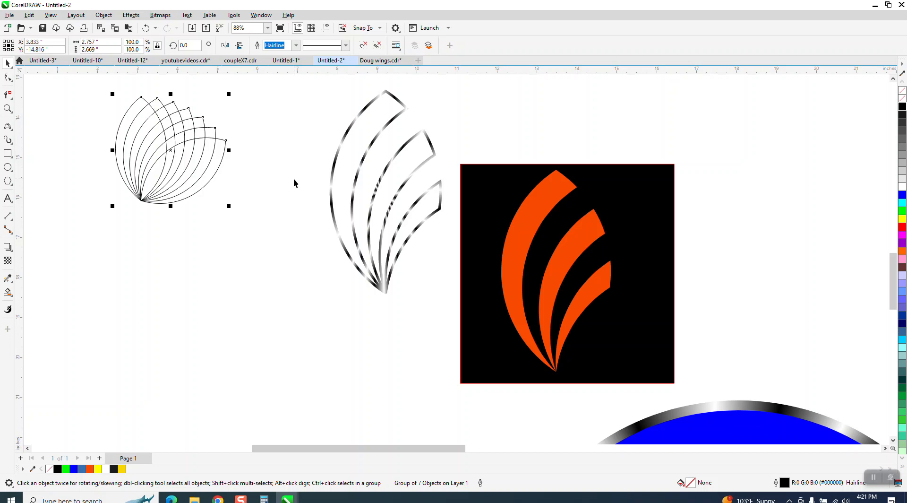
Step: Smart Fill three alternating crescents of the petal fan, starting at its outer left edge, with red #F70021
click(7, 108)
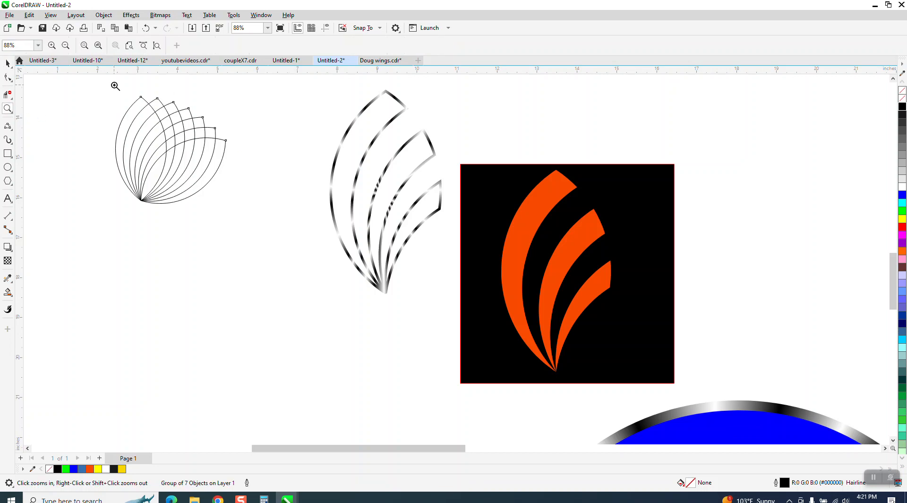
drag(115, 86, 260, 229)
click(7, 292)
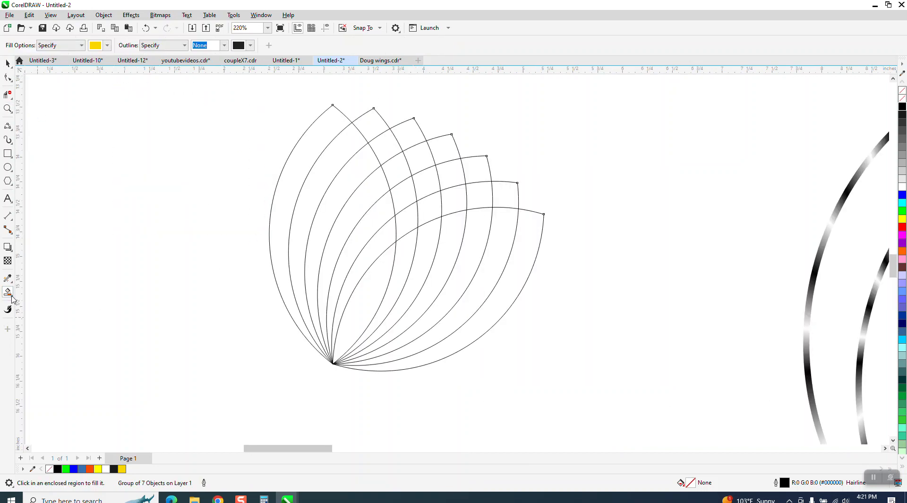
click(11, 294)
click(39, 302)
scroll(221, 226, down, 2)
click(108, 46)
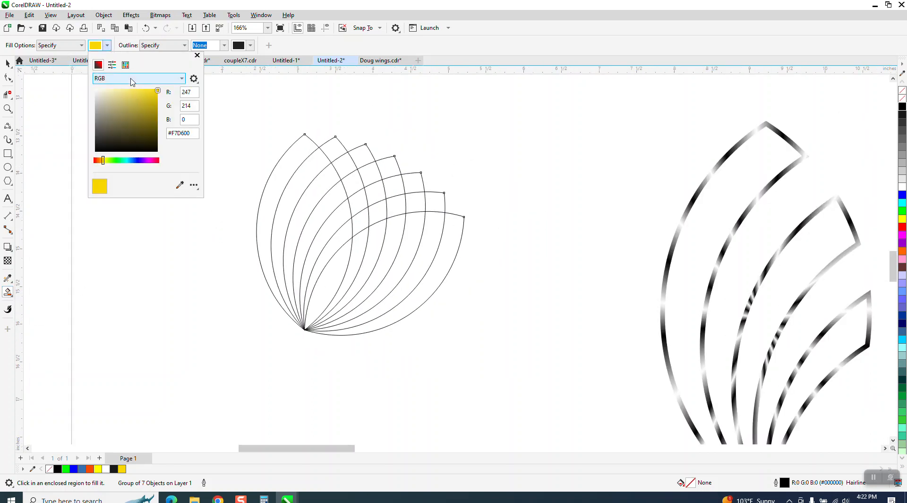
click(158, 161)
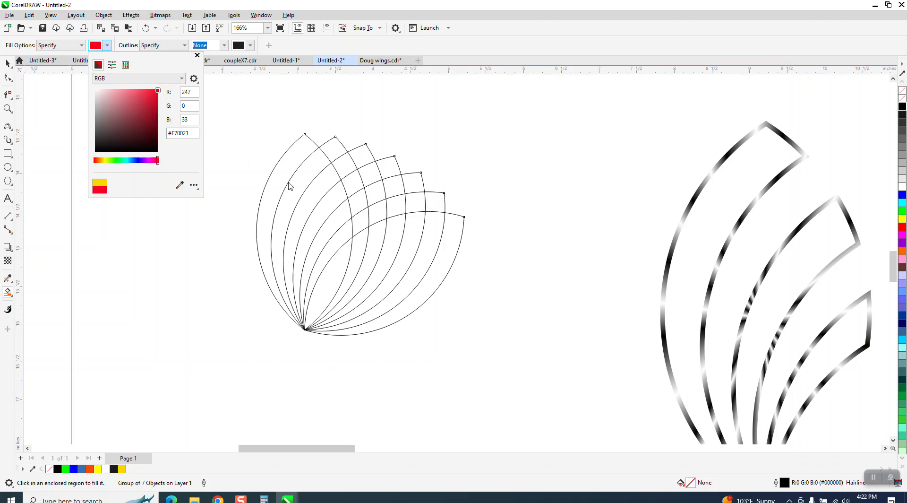
click(290, 180)
click(290, 168)
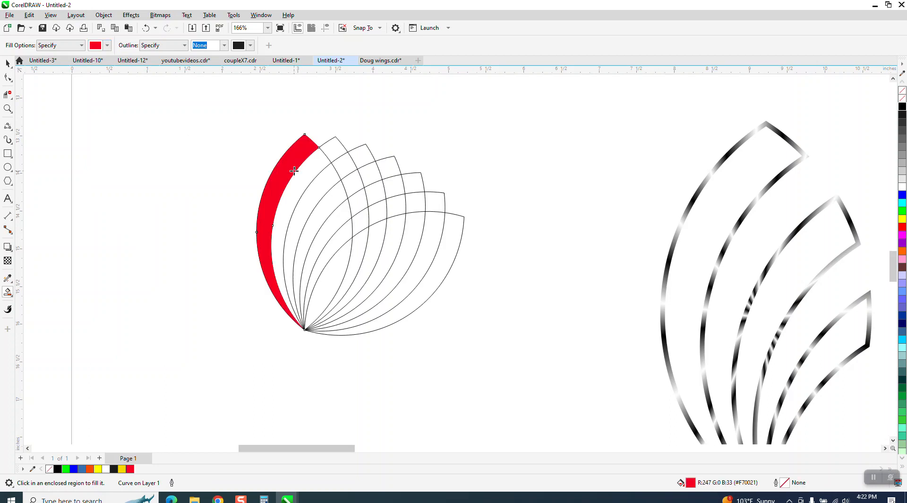
click(320, 180)
click(342, 216)
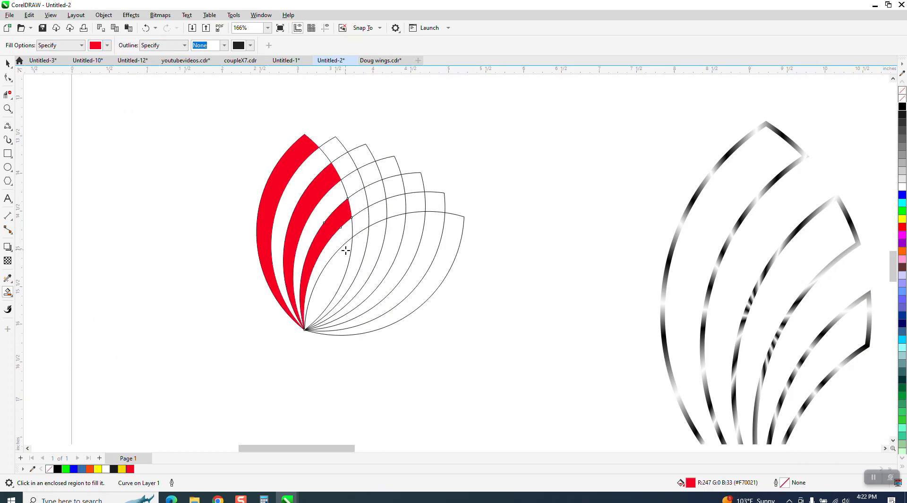
Step: Nudge the grouped petal outlines 14 in up, clear of the red crescents
click(8, 63)
click(358, 170)
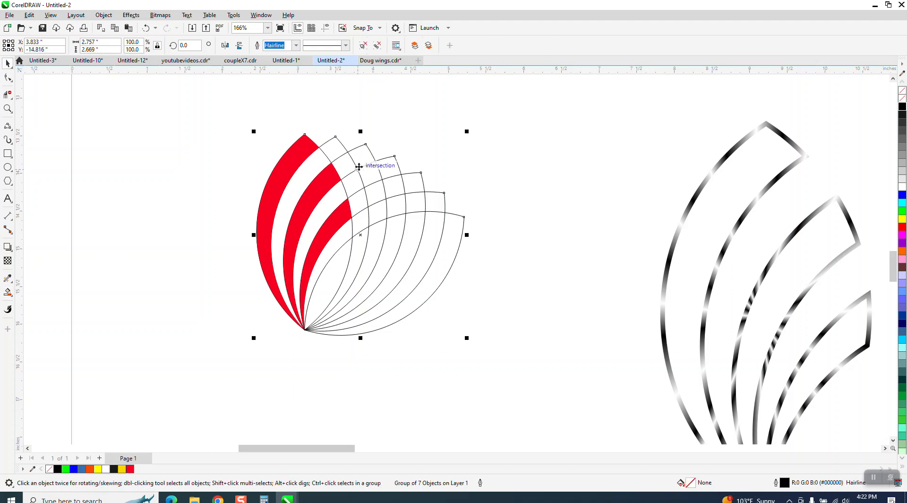
key(Delete)
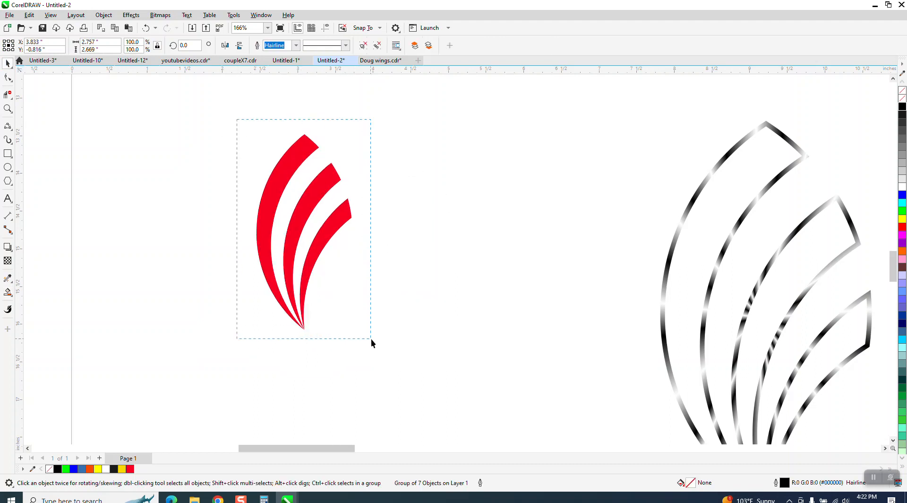
Step: Remove the fill from the three red crescents and give them a black outline
drag(370, 338, 376, 345)
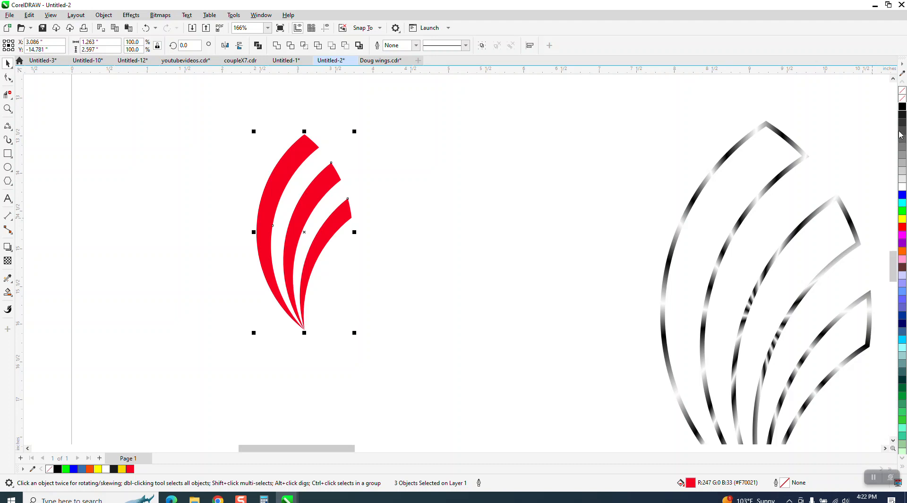
click(902, 97)
right_click(902, 106)
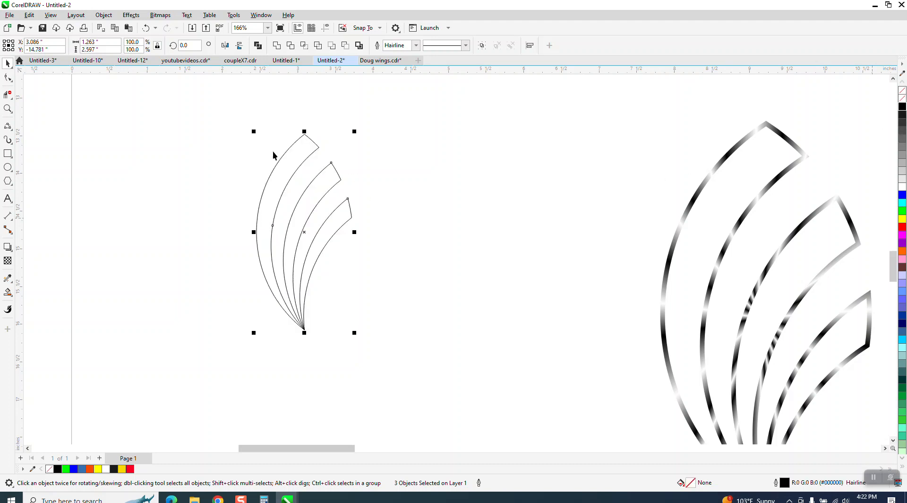
Step: Weld the three outlined crescents into a single curve
drag(230, 93, 300, 307)
drag(422, 370, 422, 371)
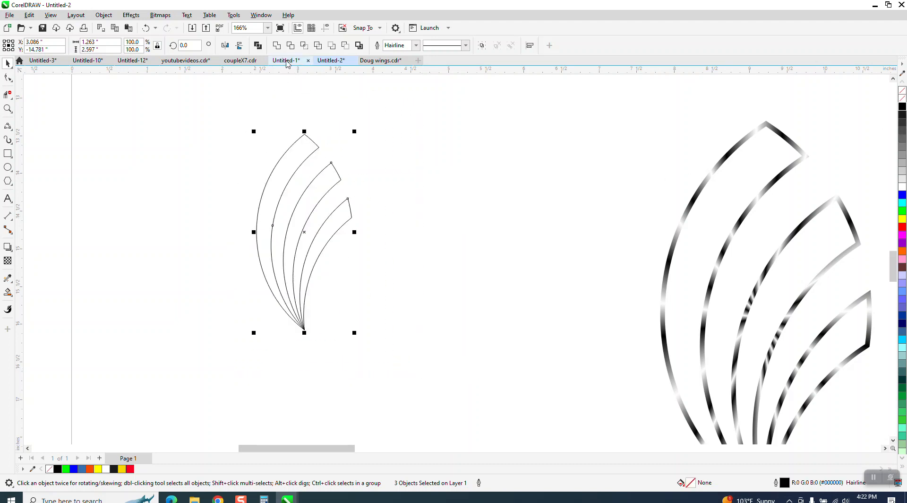
click(278, 48)
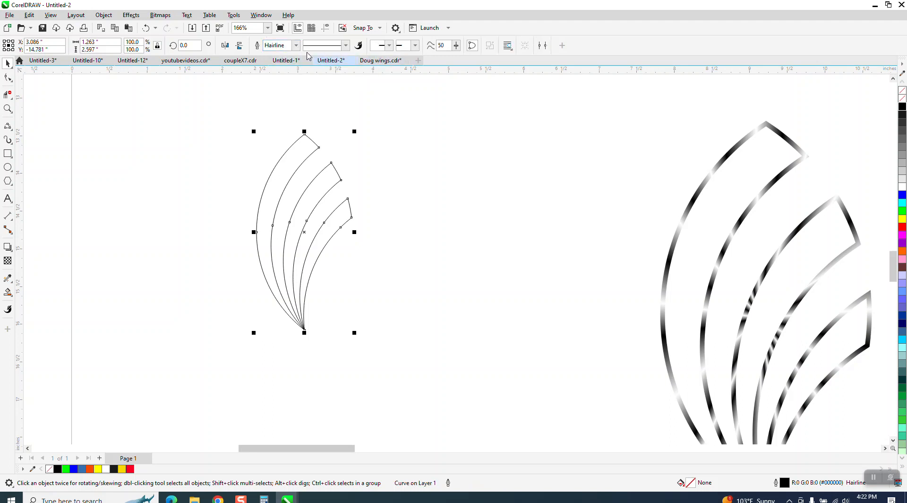
Step: Try outline widths of 0.25 in and 0.0625 in on the welded crescents
click(296, 45)
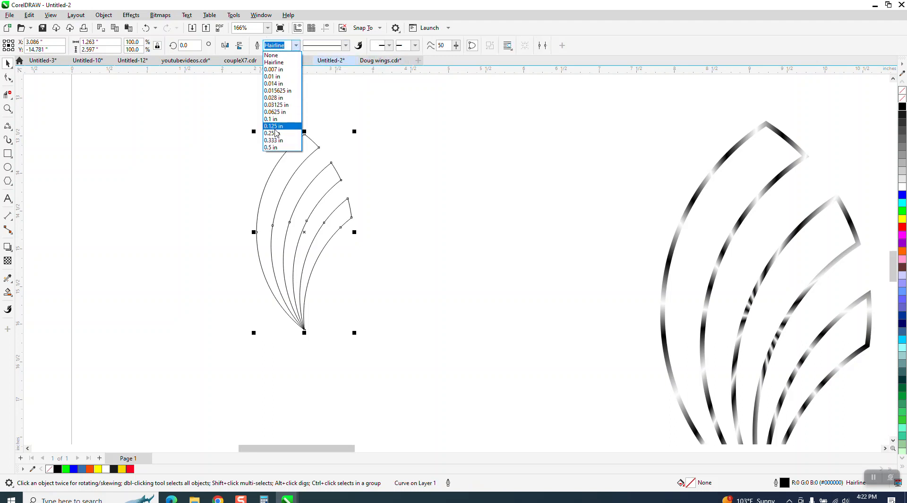
click(276, 133)
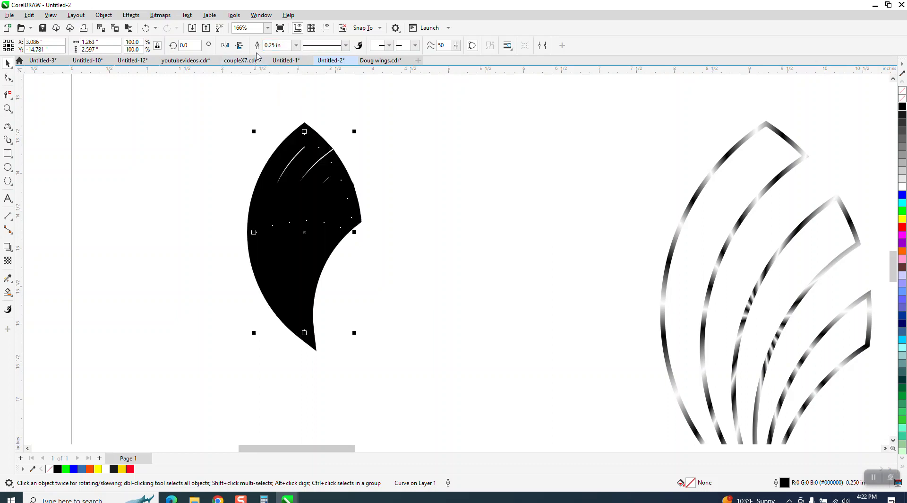
click(296, 45)
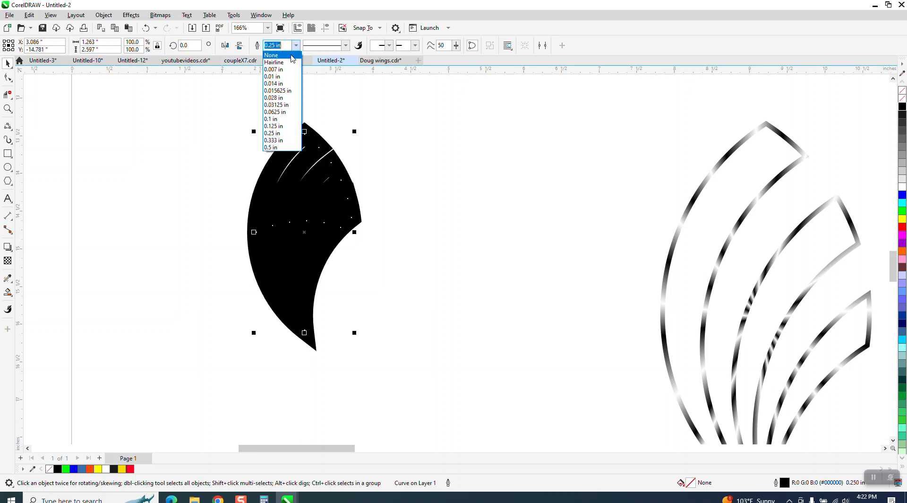
click(276, 113)
Step: Set the outline width of the welded crescents to 0.028 in
click(295, 45)
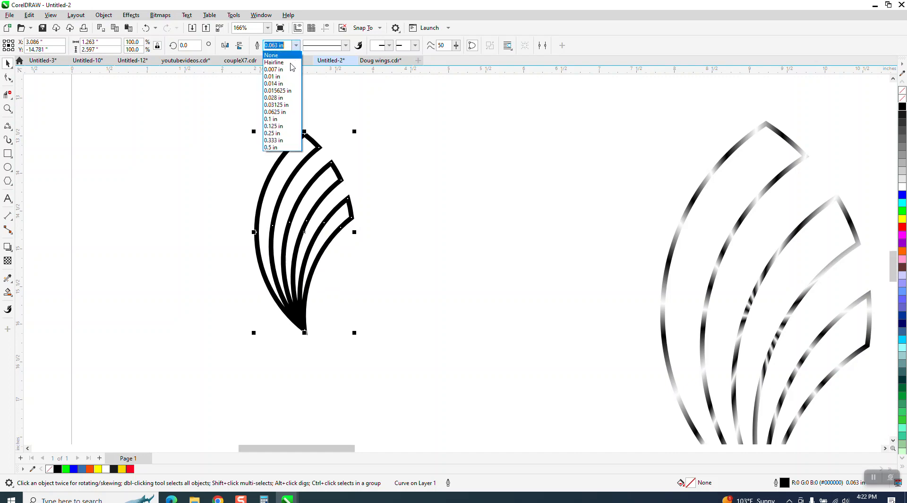
click(279, 98)
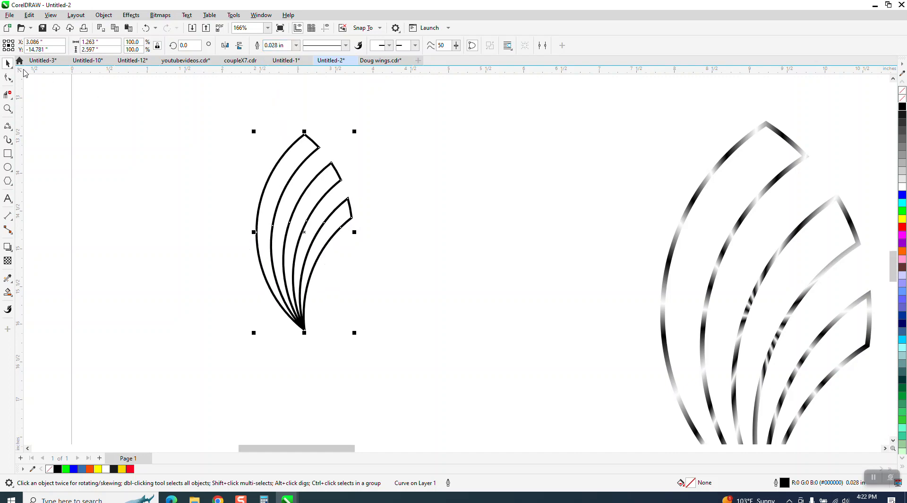
scroll(394, 272, down, 5)
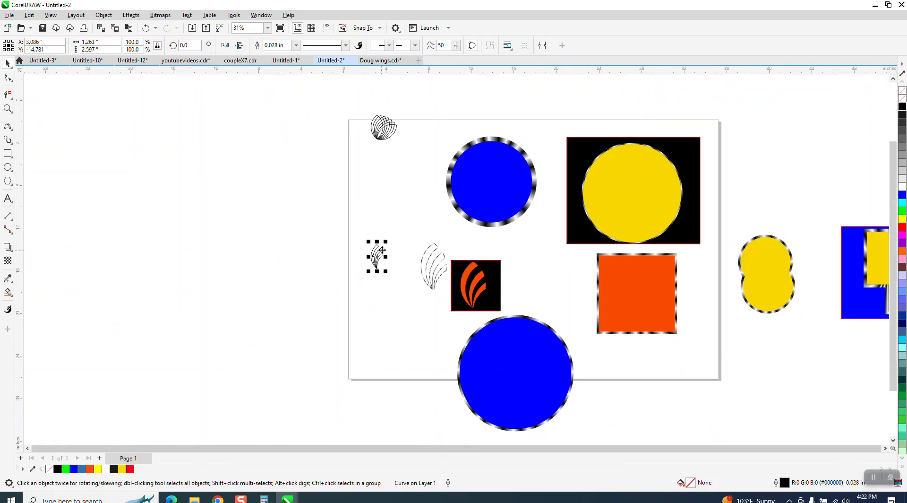
Step: Set the document's nudge distance to 2 inches with nothing selected
scroll(382, 249, down, 2)
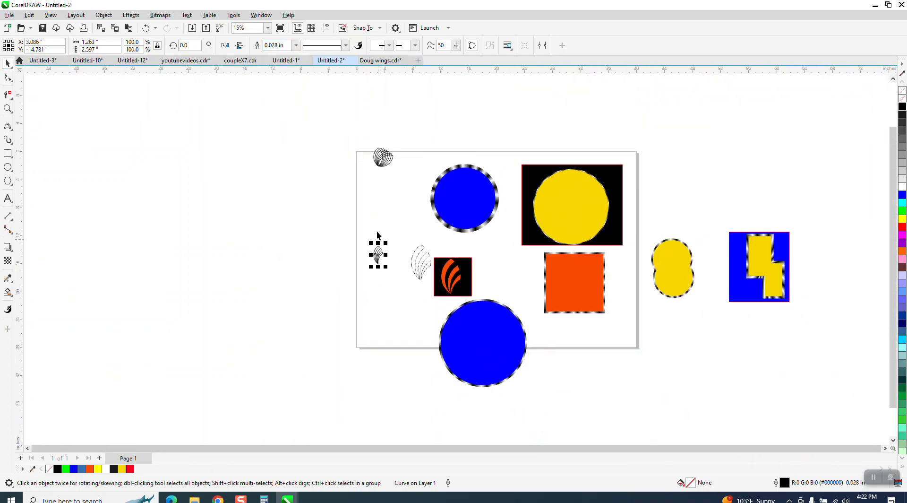
click(7, 109)
drag(358, 235, 439, 293)
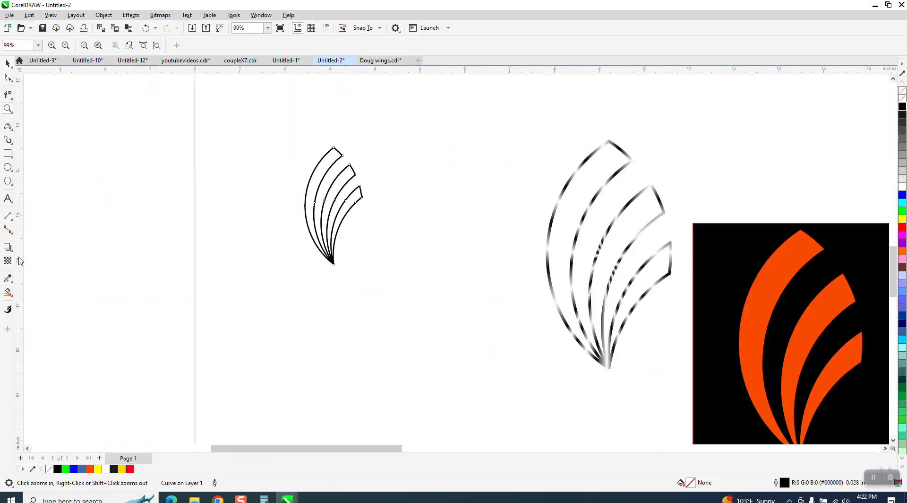
click(8, 63)
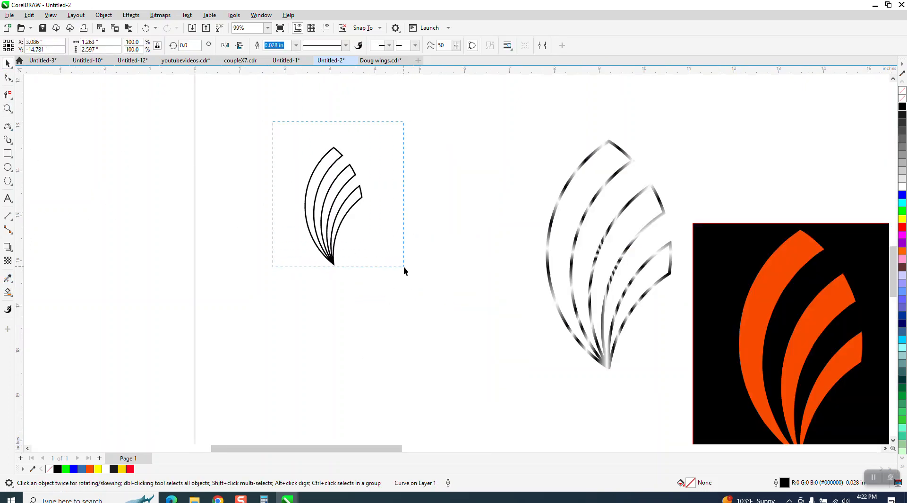
drag(404, 267, 404, 267)
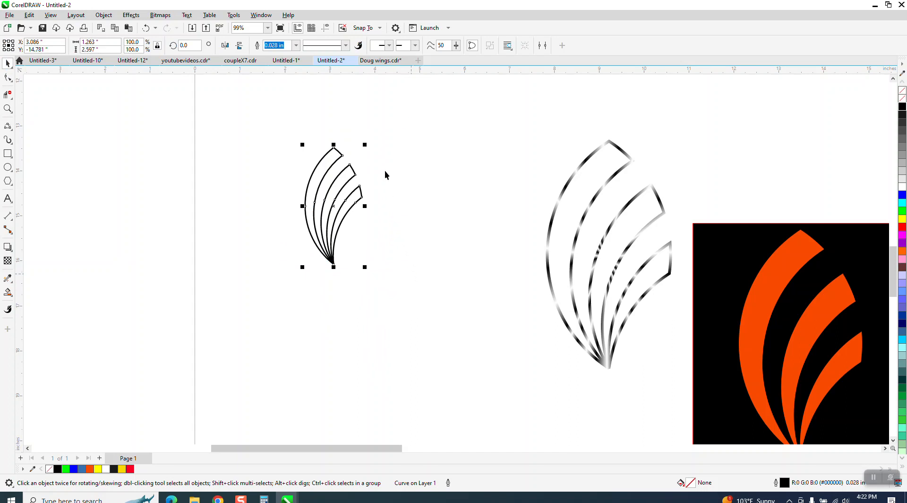
click(93, 84)
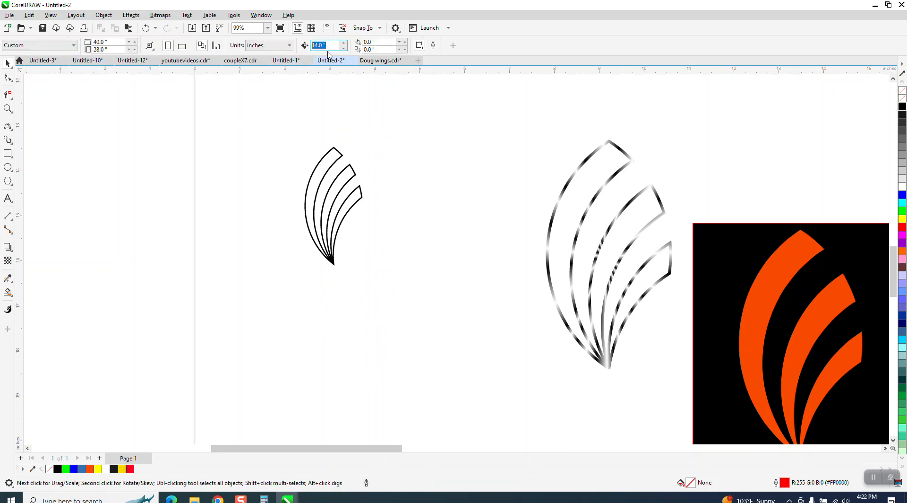
text(2)
key(Return)
Step: Create red Smart Fill shapes from each of the three outlined crescents and nudge each one 2 in to the left
click(7, 293)
click(315, 181)
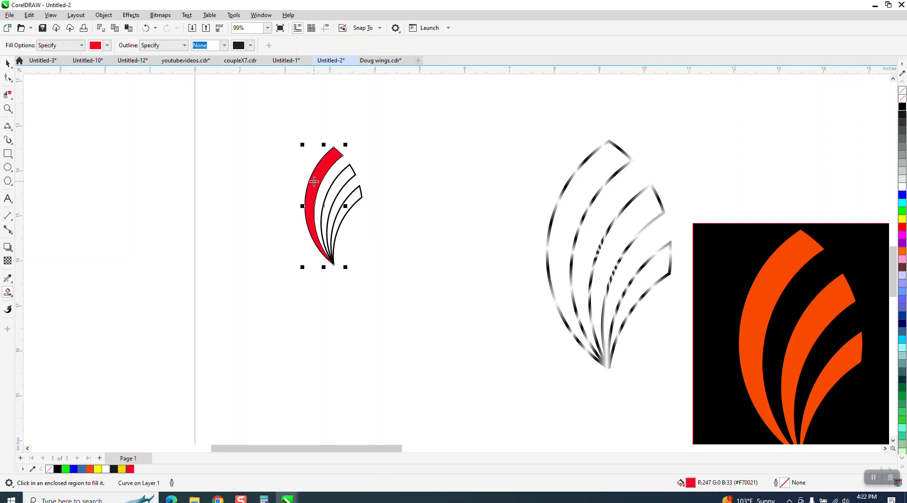
key(Left)
click(336, 184)
key(Left)
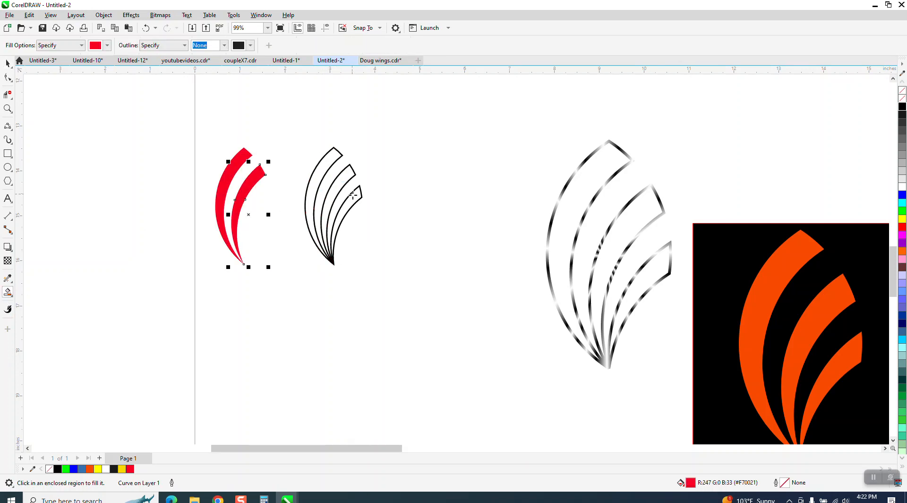
click(352, 197)
key(Left)
click(8, 63)
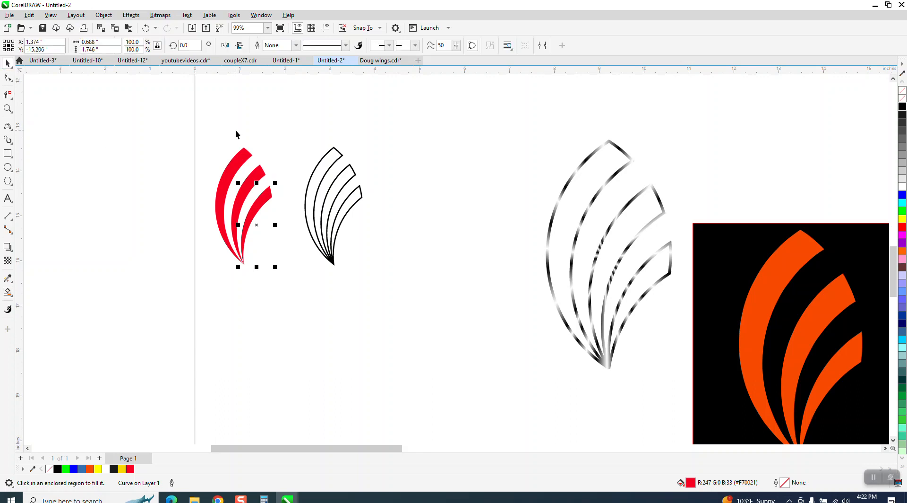
Step: Convert the black outline of the welded crescents to an object
drag(294, 138, 416, 282)
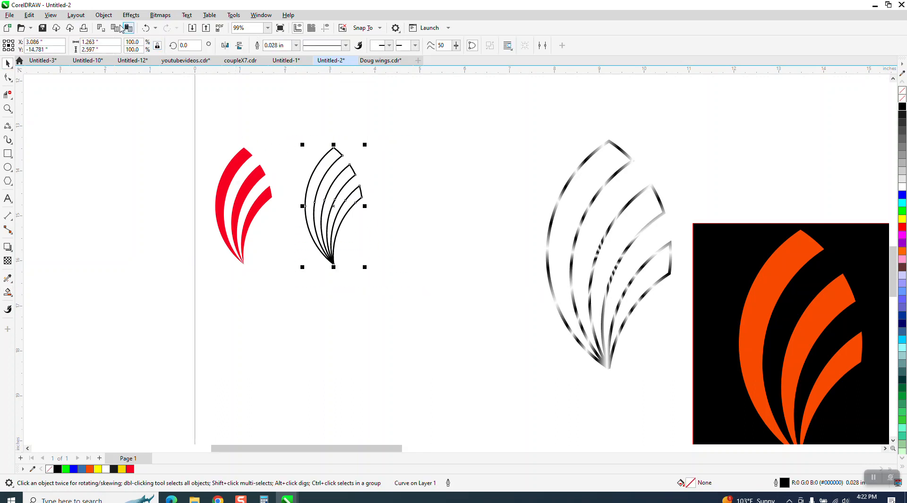
click(103, 15)
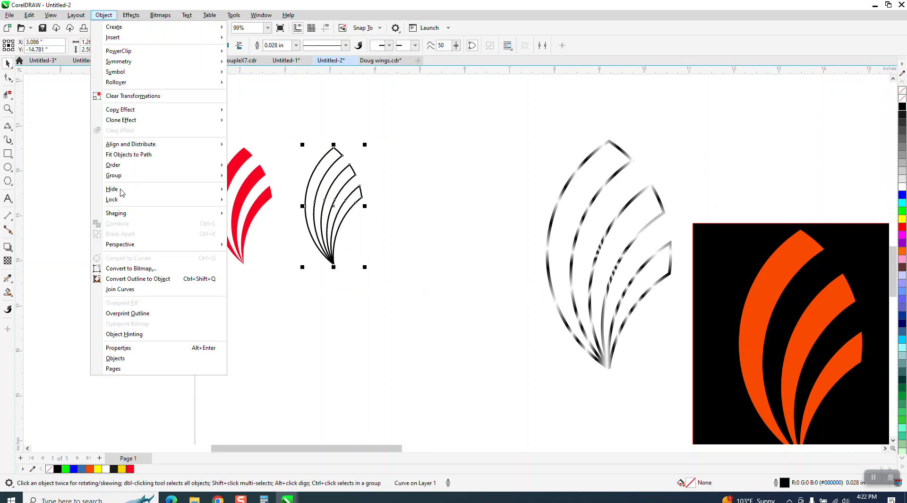
click(151, 278)
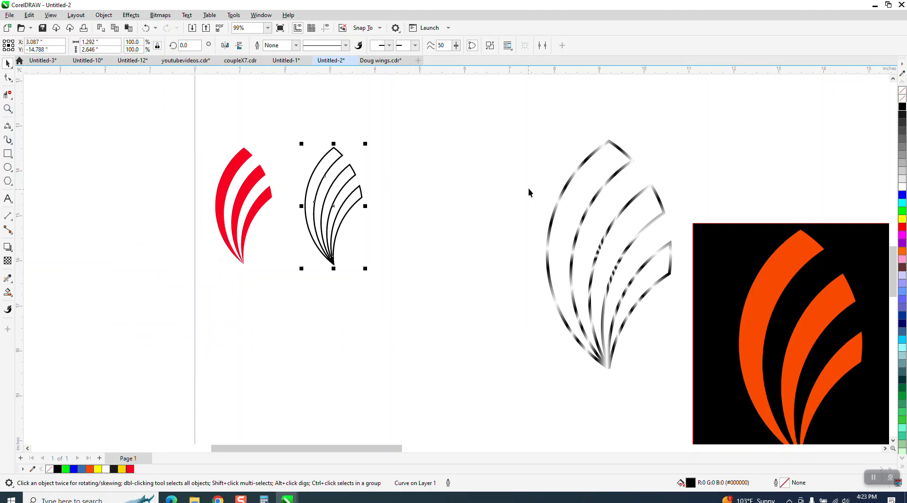
Step: Move the chrome-edged example closer and copy its fountain fill onto the converted crescent outline with the Attributes Eyedropper
drag(556, 198, 435, 157)
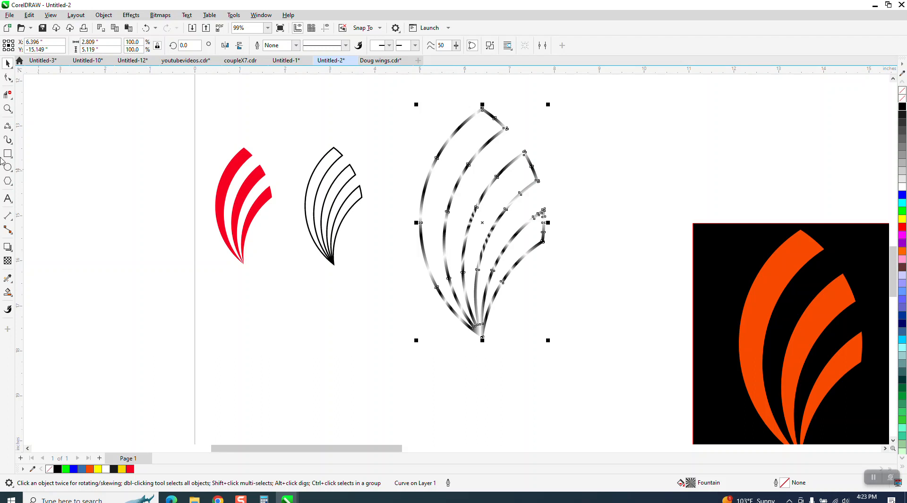
click(7, 109)
drag(201, 131, 589, 319)
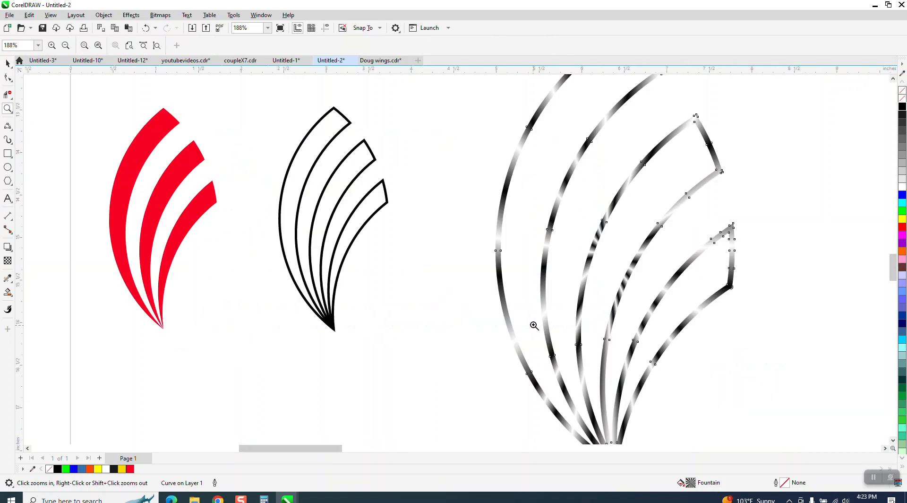
click(9, 280)
click(41, 289)
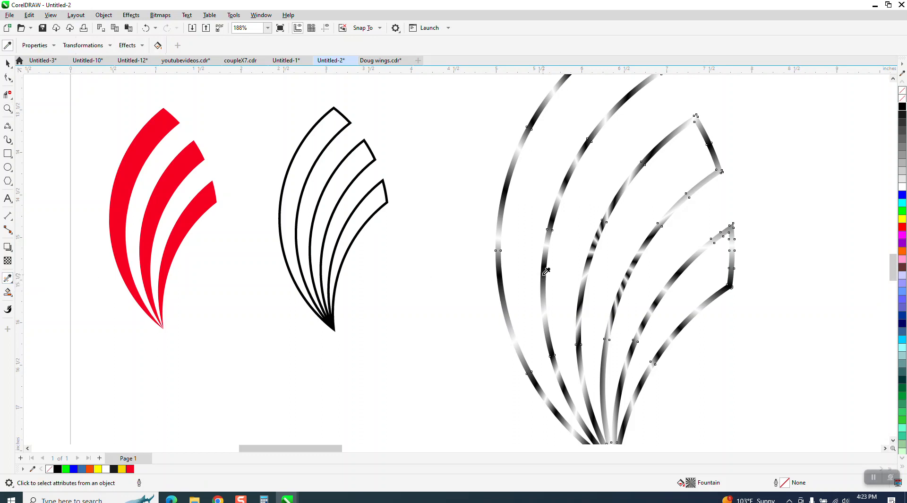
click(546, 270)
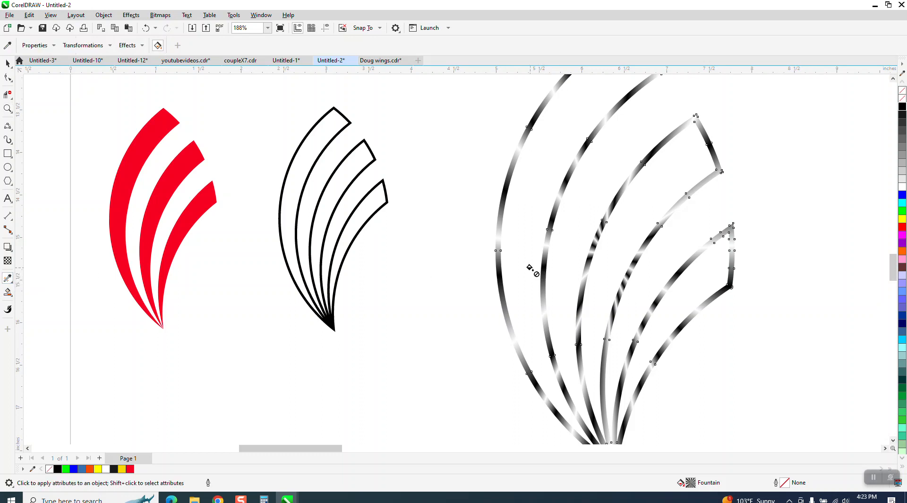
click(375, 209)
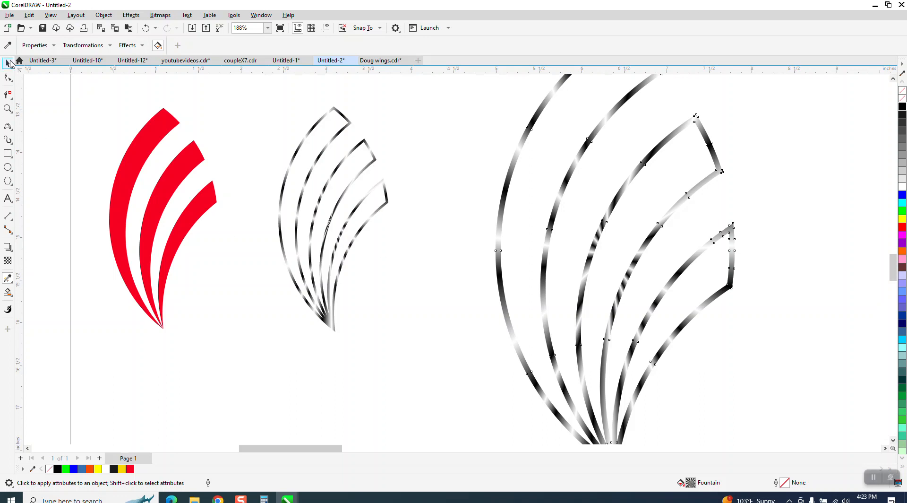
Step: Nudge the small chrome crescent outline 2 in left onto the red crescents
click(8, 62)
key(shift+Left)
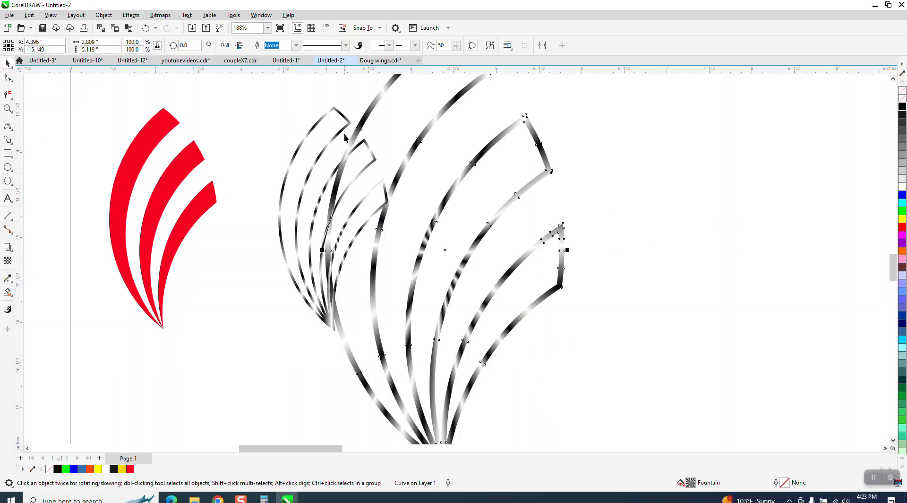
key(ctrl+z)
click(378, 161)
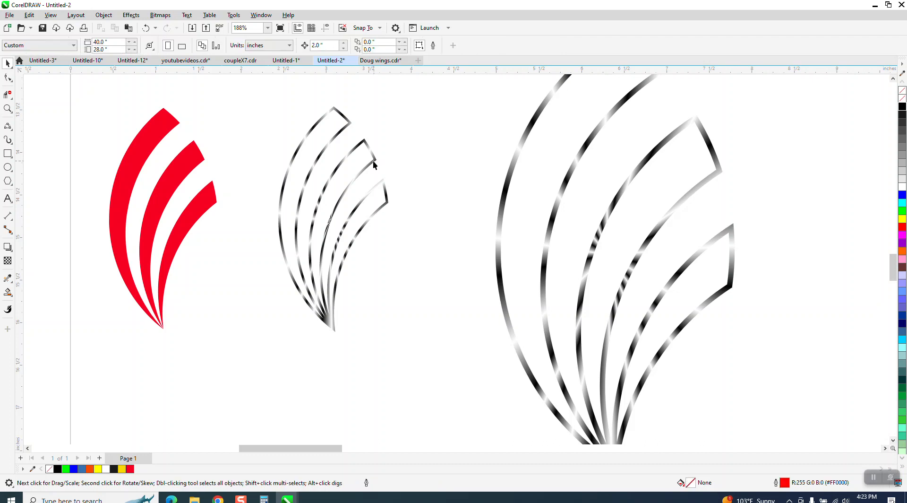
click(373, 160)
key(shift+Left)
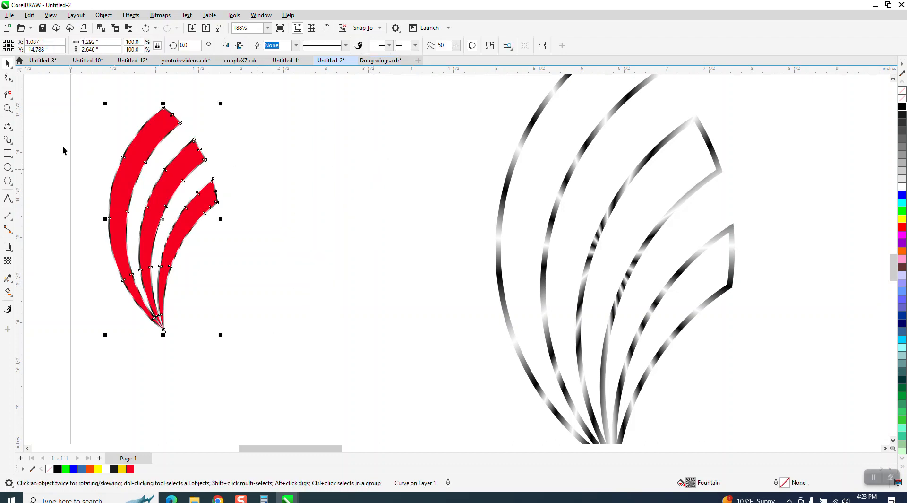
Step: Draw a rectangle about 1.9 by 2.7 in around the chrome-edged crescents, fill it black and send it behind them
click(7, 109)
drag(68, 118, 229, 260)
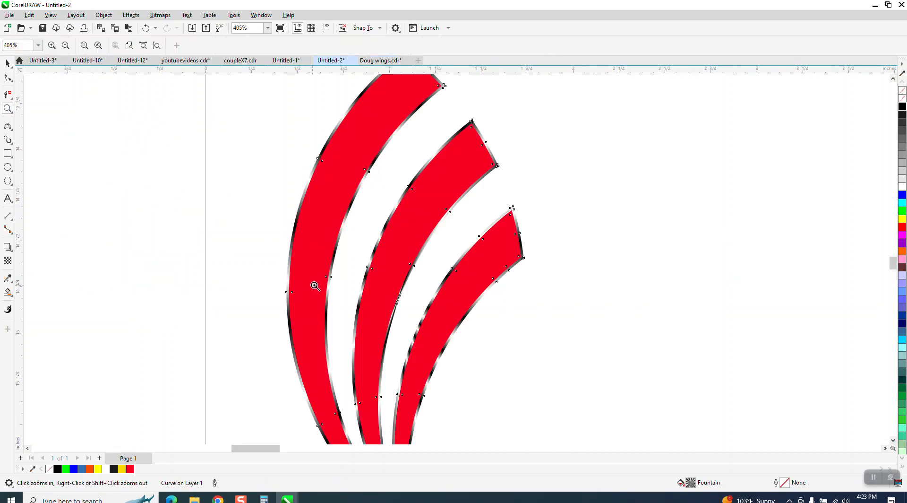
right_click(312, 263)
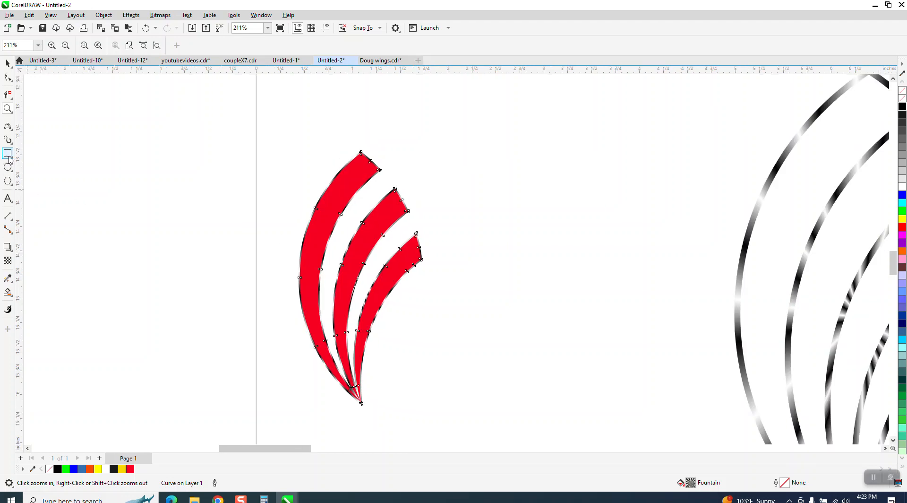
key(F6)
drag(274, 143, 458, 402)
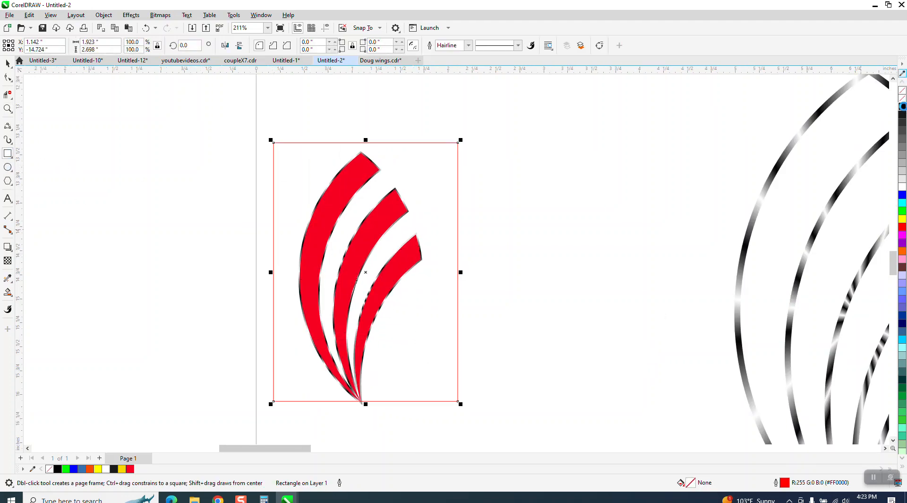
click(901, 106)
click(103, 15)
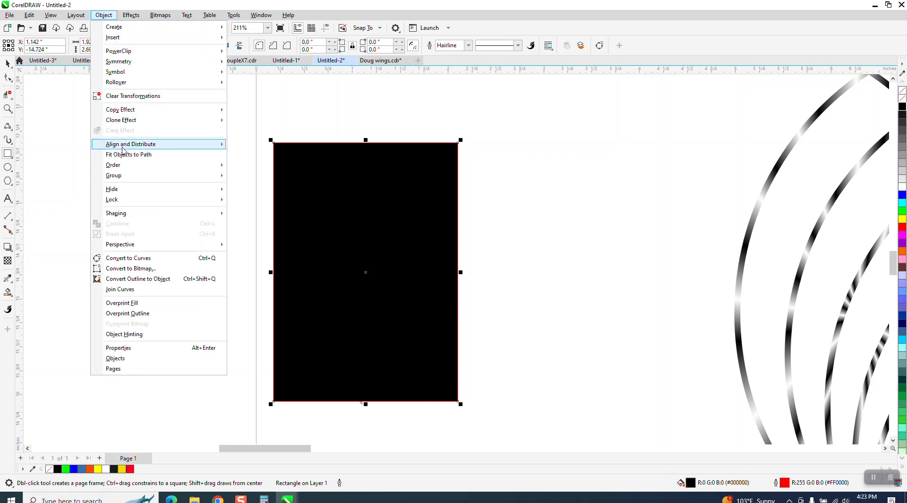
mouse_move(131, 178)
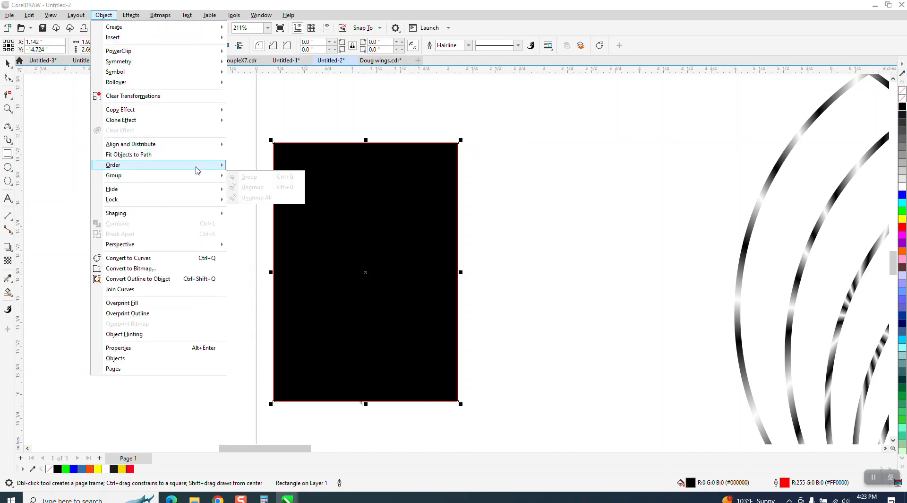
click(235, 175)
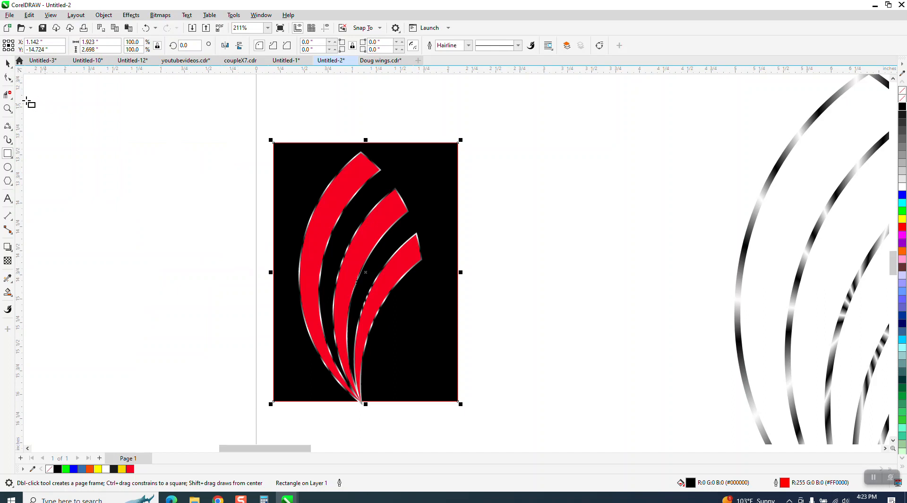
Step: Try moving the largest red crescent away from its chrome edge, and delete the black rectangle behind the crescents
click(7, 108)
drag(281, 161, 471, 368)
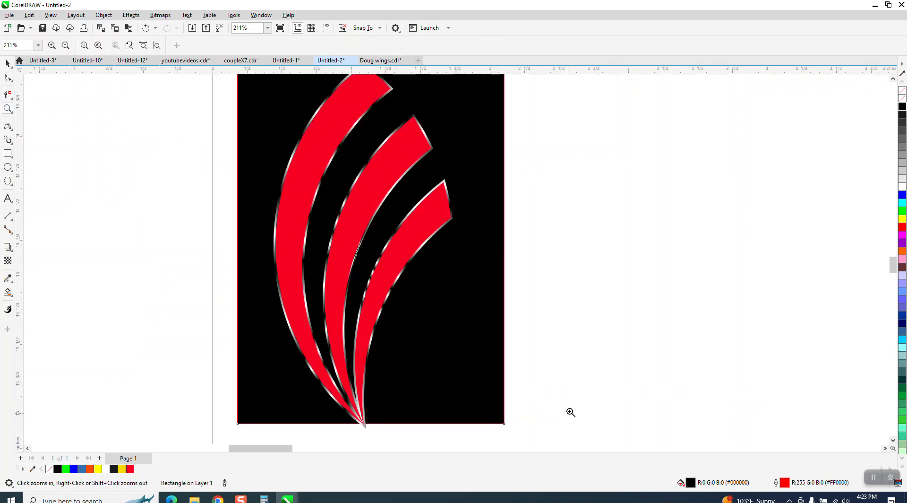
right_click(447, 355)
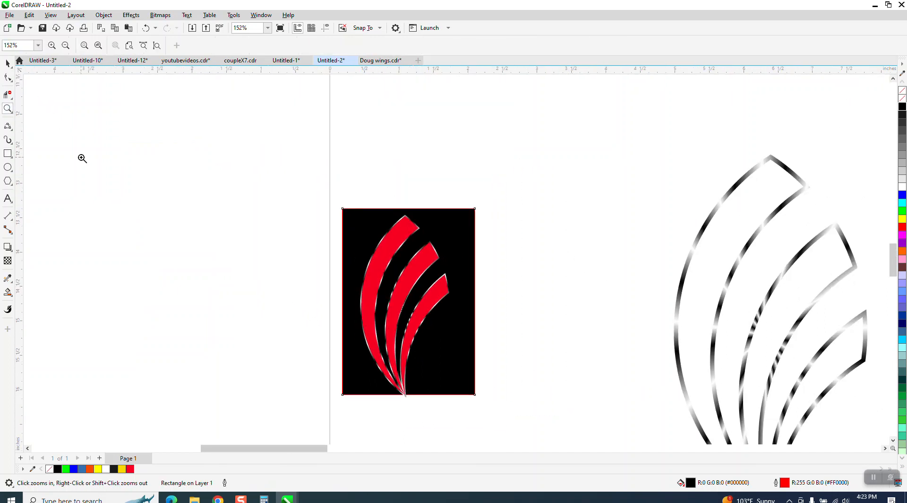
click(8, 63)
click(378, 239)
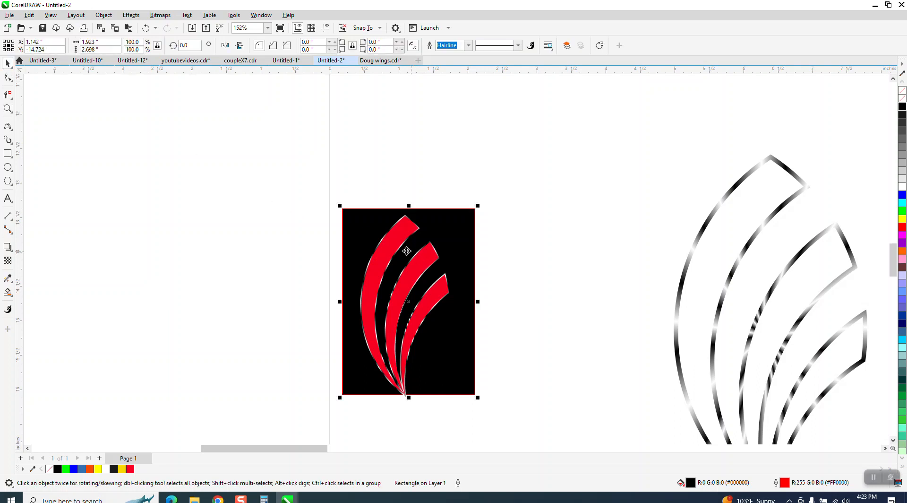
drag(402, 251, 226, 194)
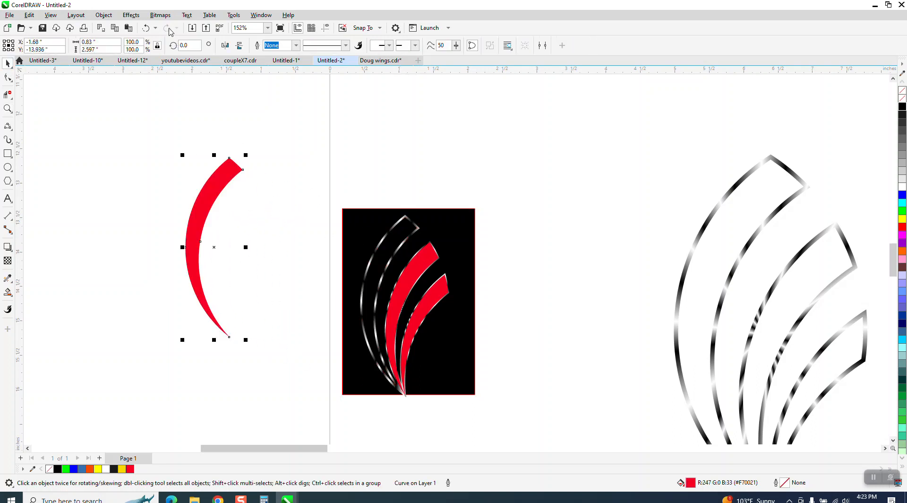
click(146, 28)
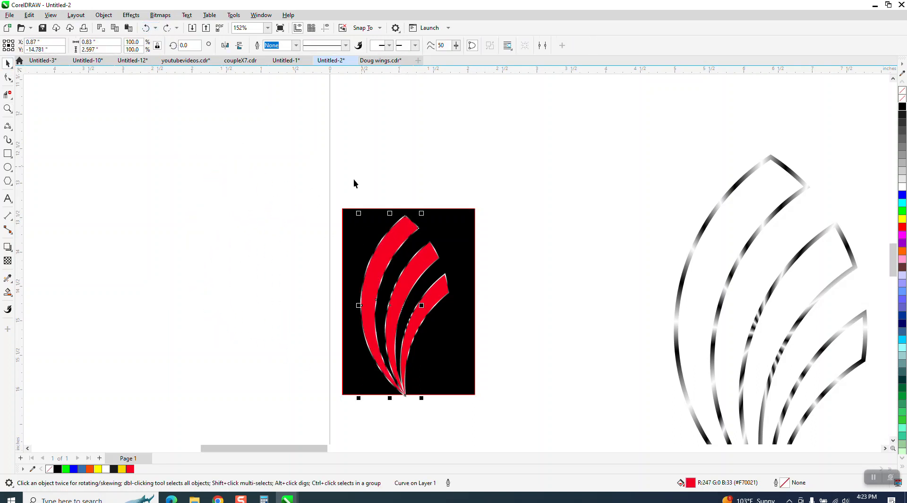
click(350, 216)
key(Delete)
Step: Group the three red crescents with their chrome outline and rotate a copy about 51.7 degrees counterclockwise around their shared bottom tip
drag(337, 192, 480, 423)
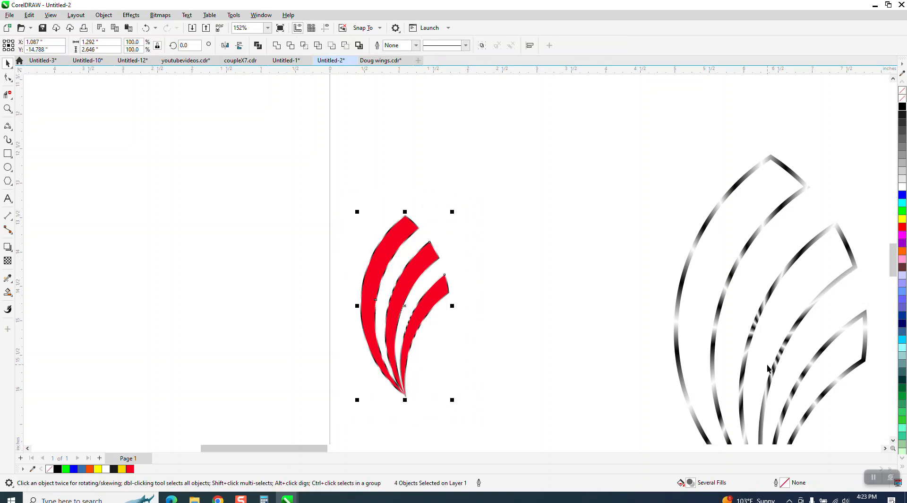
key(ctrl+g)
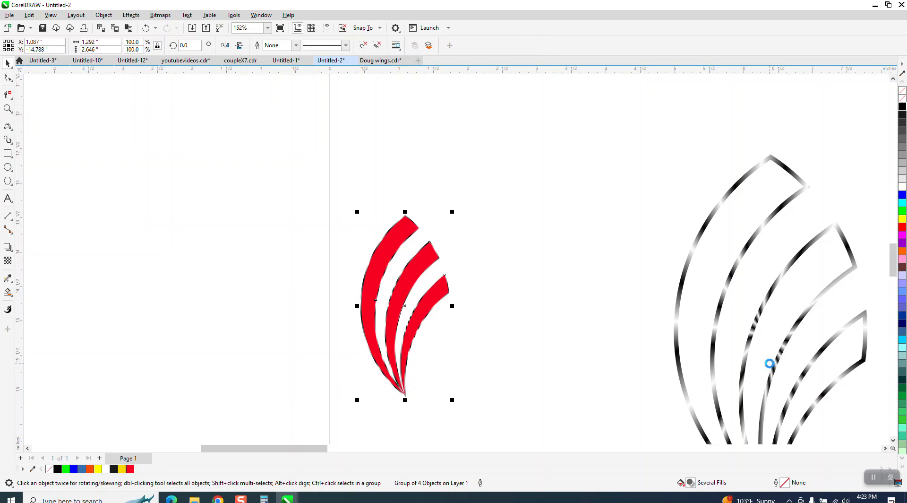
click(404, 306)
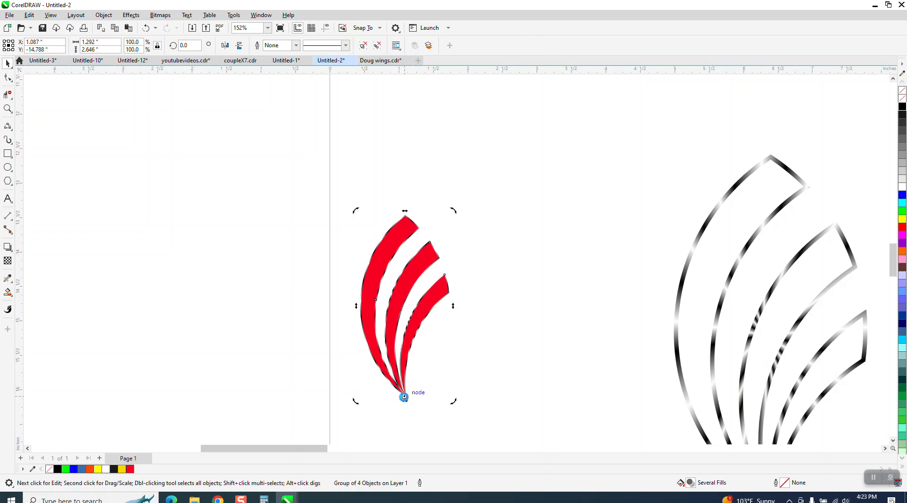
drag(452, 212, 316, 275)
drag(315, 275, 315, 275)
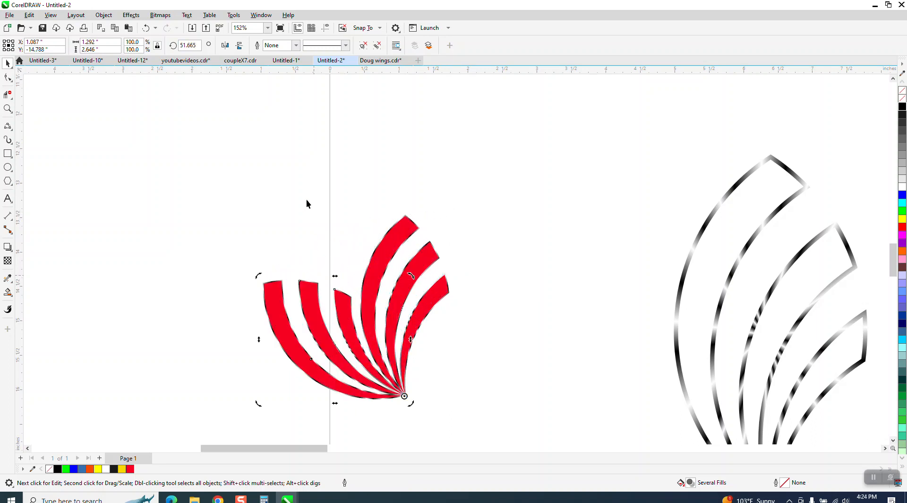
Step: Set the copied crescent group's rotation to 60 degrees, and try duplicating the group before deleting the extra duplicate
double_click(200, 46)
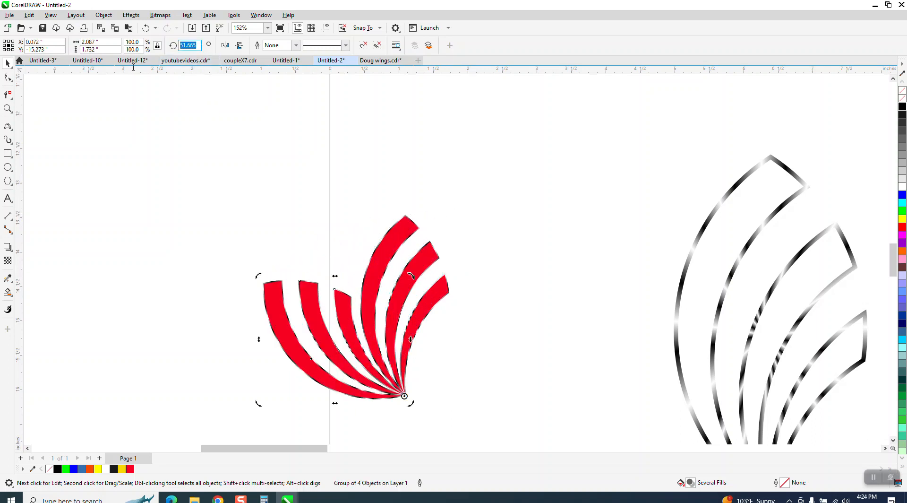
text(60)
key(Return)
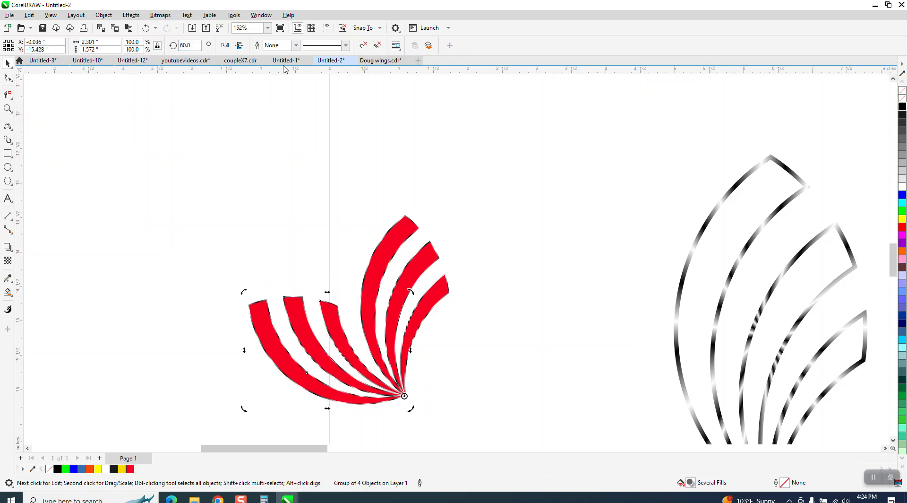
key(ctrl+d)
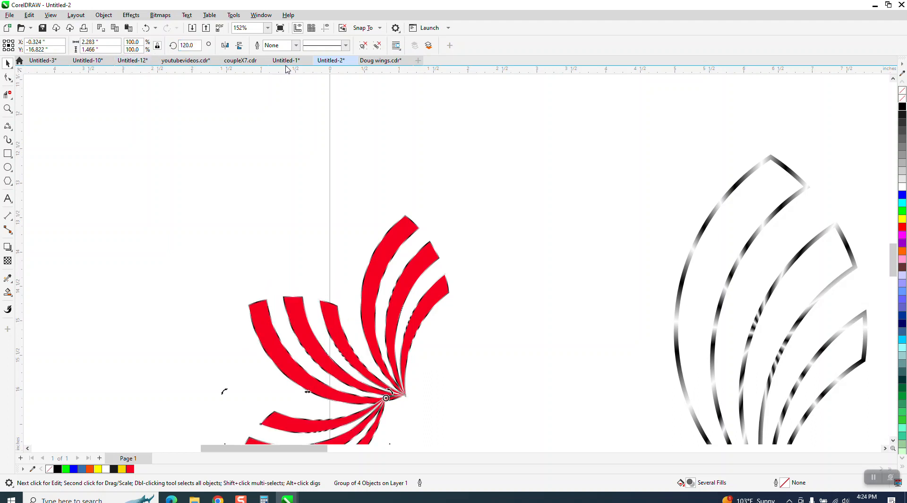
key(Delete)
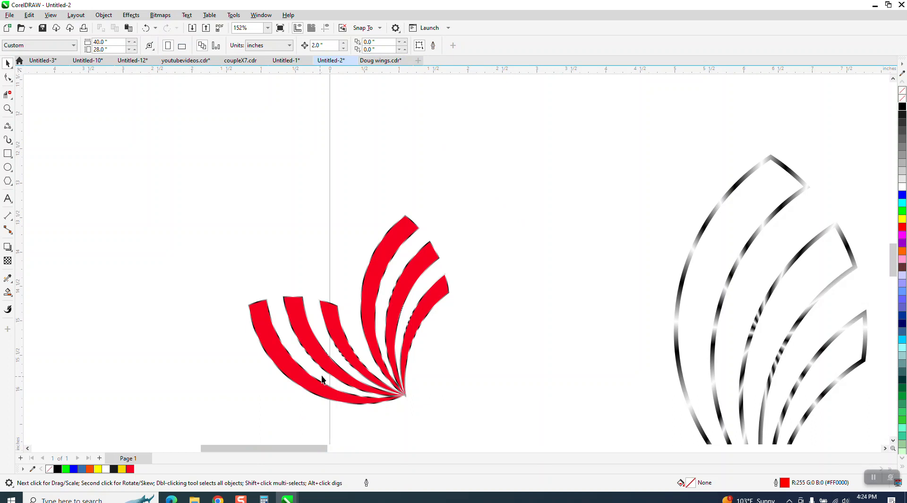
Step: Repeat rotated copies of the crescent group around its shared tip at 60-degree spacing to complete a six-petal pinwheel
click(323, 379)
click(328, 370)
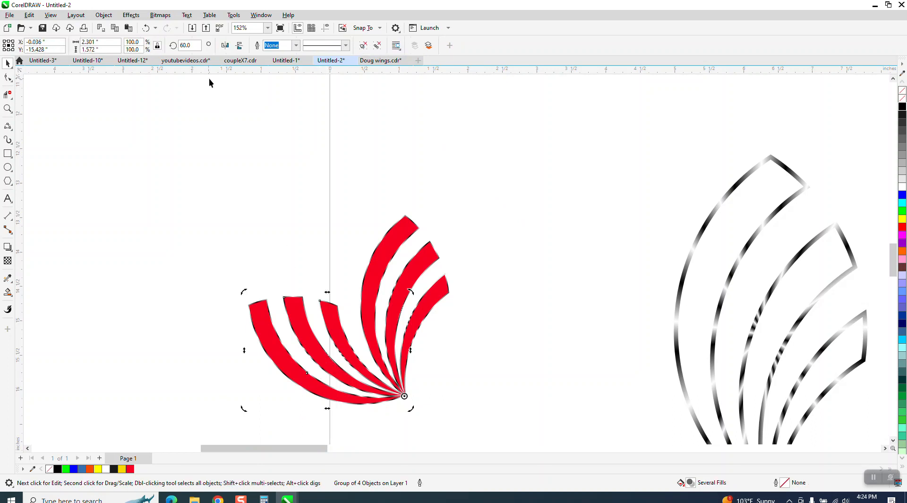
click(187, 44)
text(180)
key(Return)
key(ctrl+r)
key(ctrl+r)
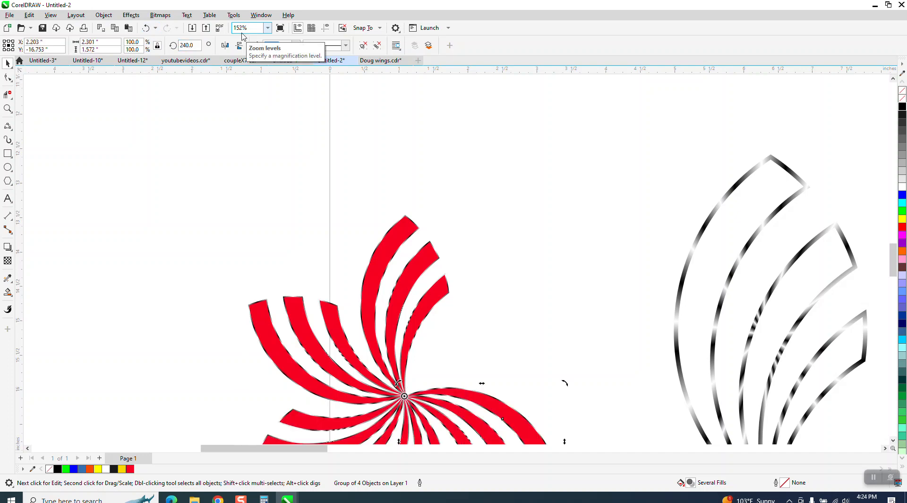
scroll(245, 88, down, 1)
scroll(357, 219, down, 2)
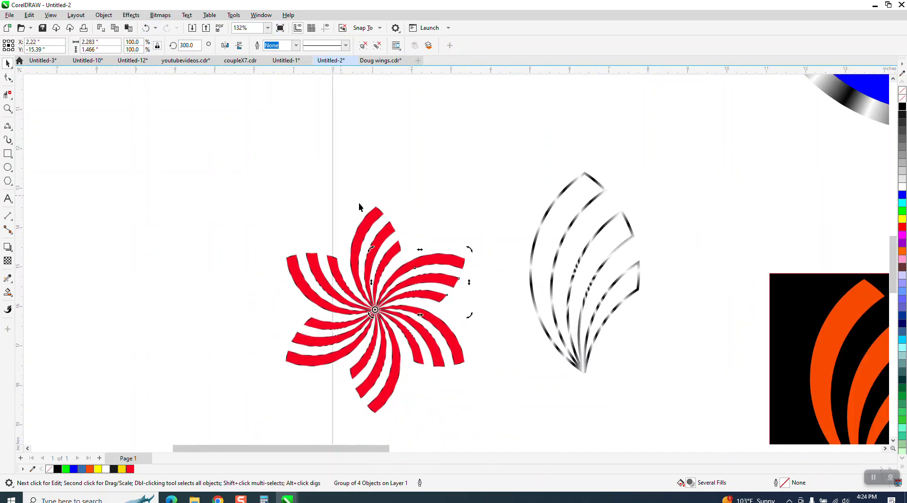
Step: Draw a rectangle about 6.02 by 5.34 in around the pinwheel, fill it black and send it to the back of the page
click(8, 109)
drag(270, 202, 573, 440)
click(11, 157)
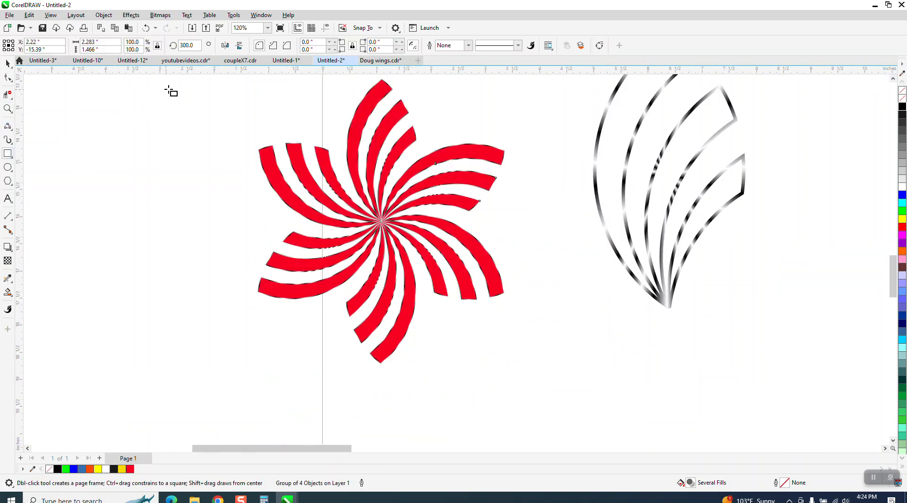
drag(231, 79, 558, 367)
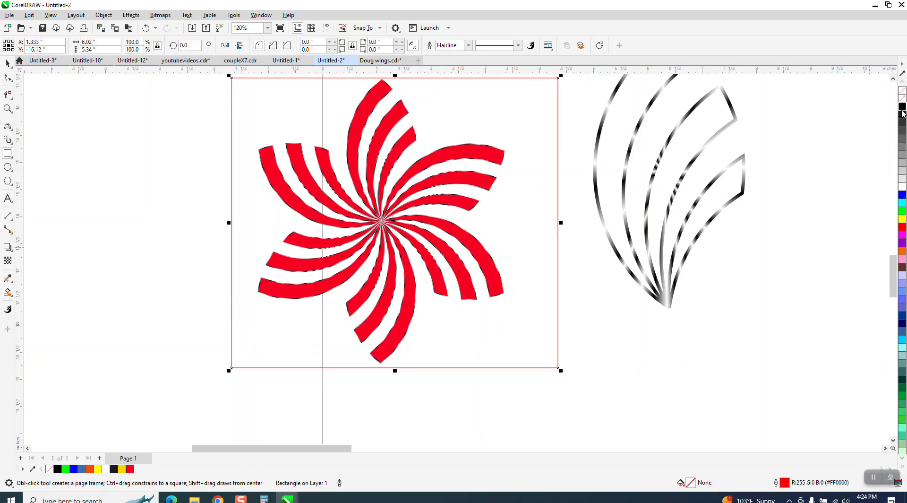
click(902, 107)
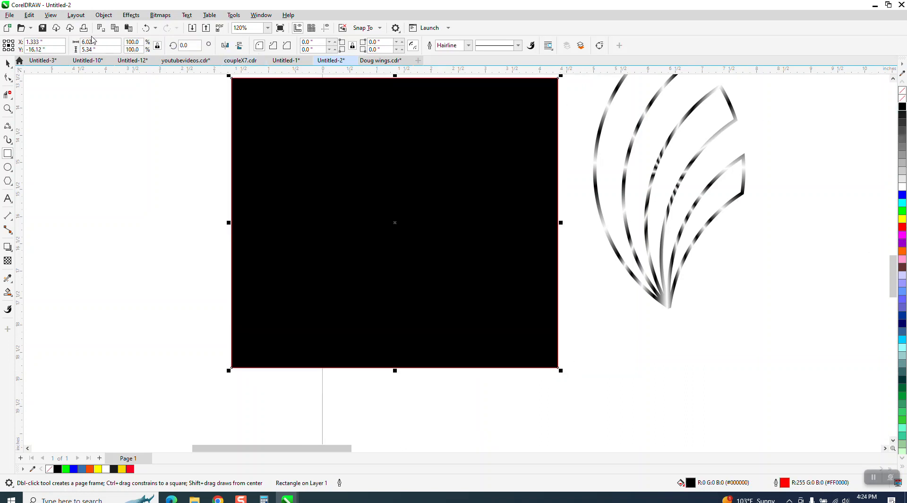
click(97, 18)
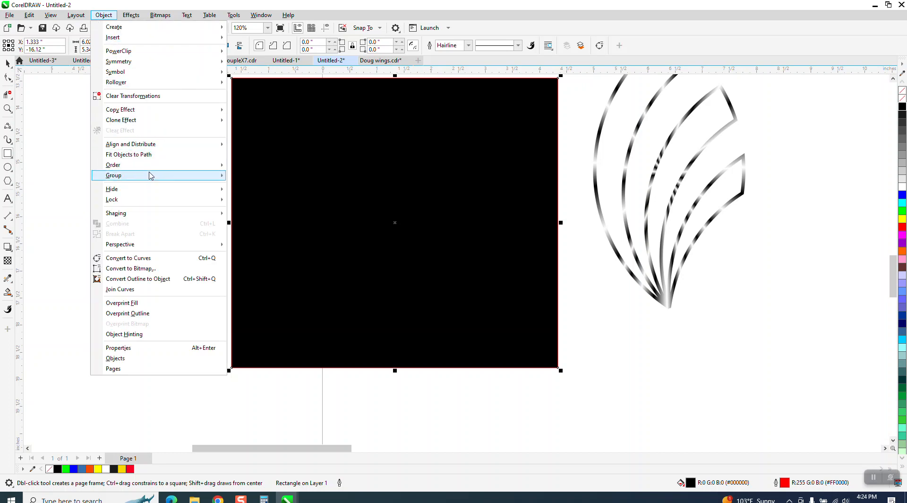
mouse_move(151, 166)
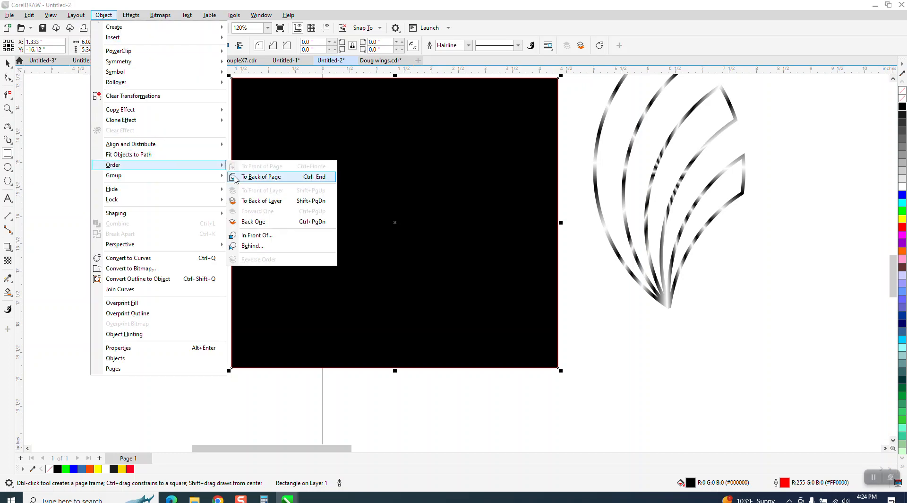
click(255, 174)
click(8, 108)
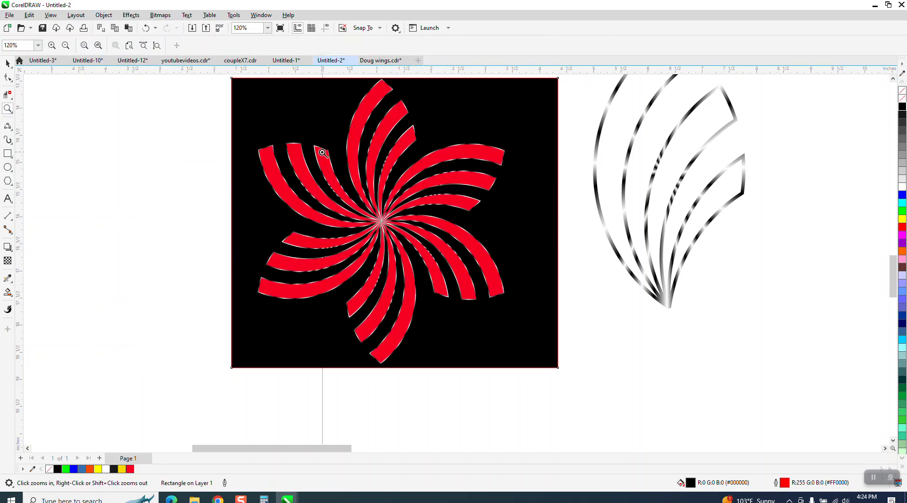
drag(325, 152, 536, 310)
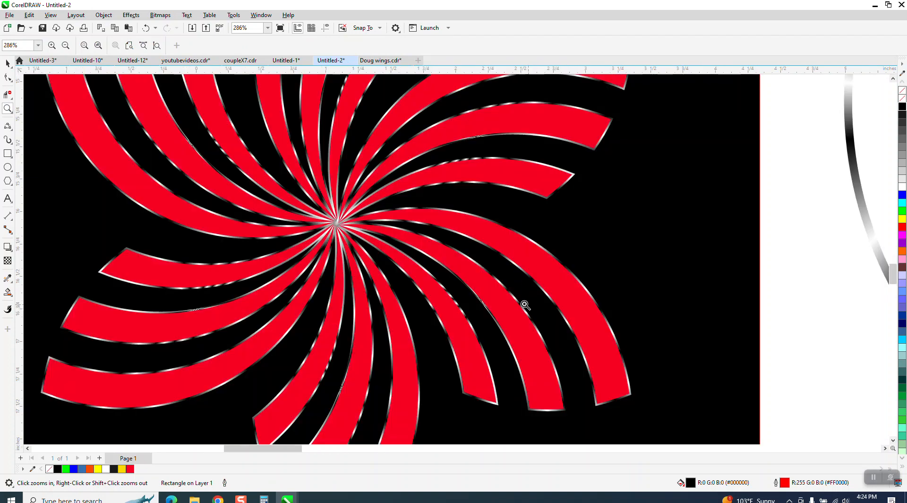
scroll(505, 281, down, 4)
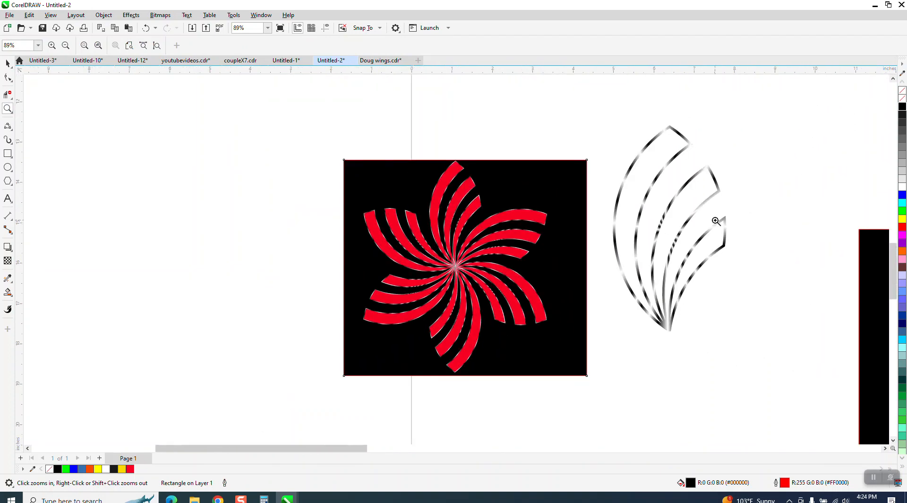